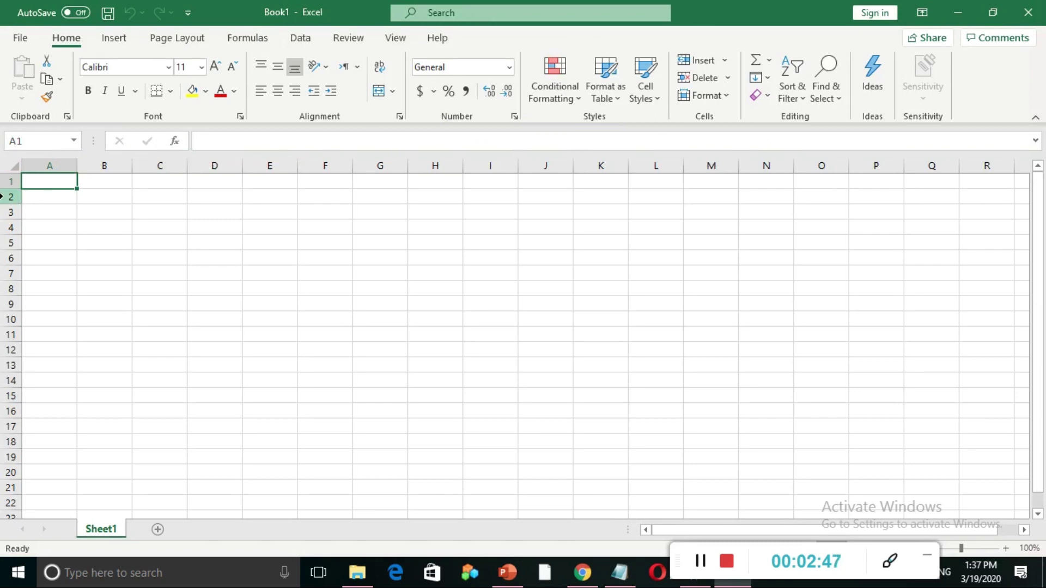
pyautogui.click(231, 240)
pyautogui.click(217, 216)
pyautogui.click(224, 194)
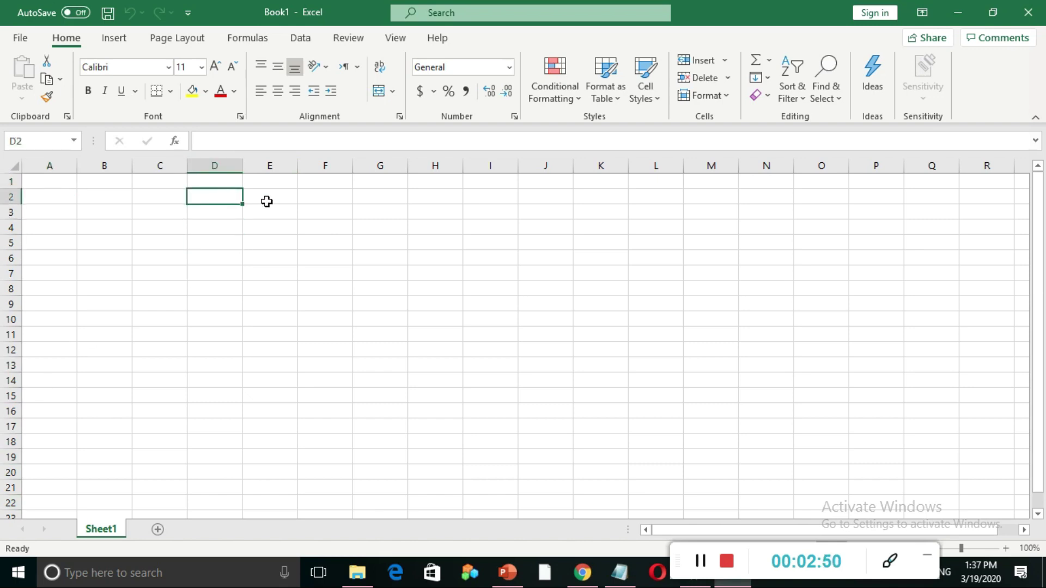
pyautogui.click(255, 230)
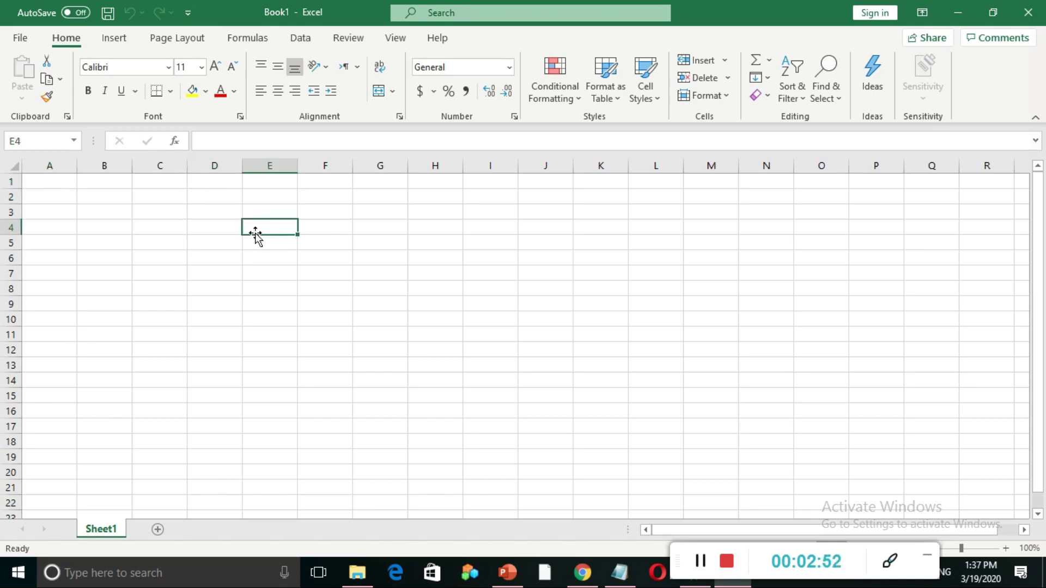
pyautogui.click(269, 269)
pyautogui.click(217, 260)
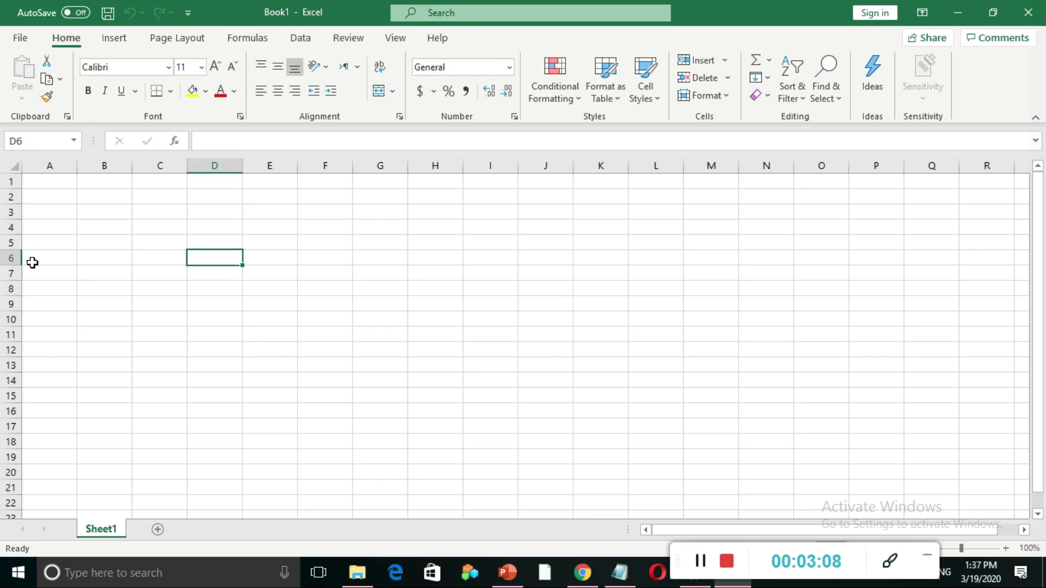
pyautogui.click(102, 212)
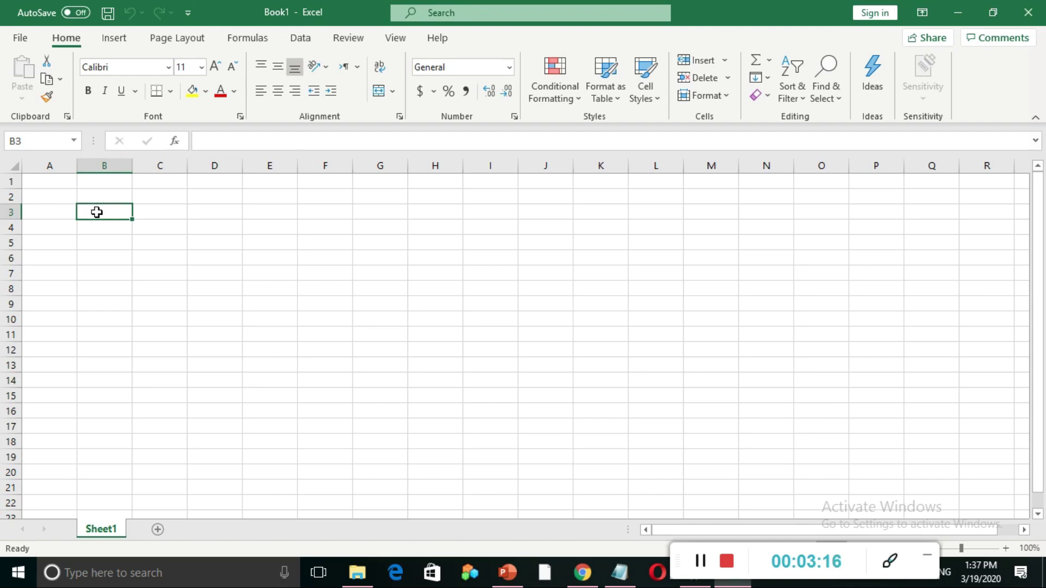
pyautogui.click(369, 226)
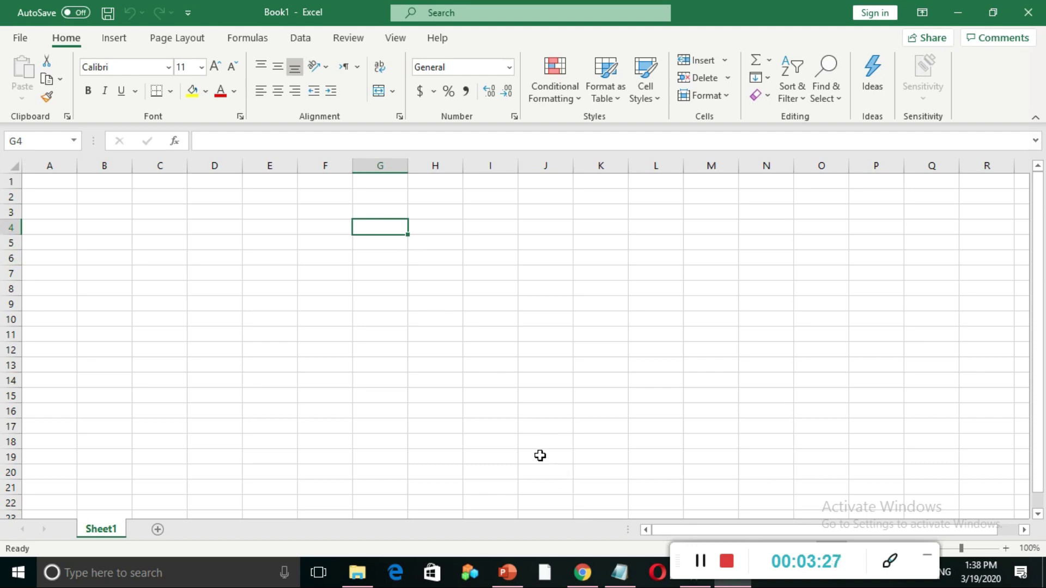
# Minimize the blank workbook and open the "grade 5" Excel file from the desktop
pyautogui.click(883, 111)
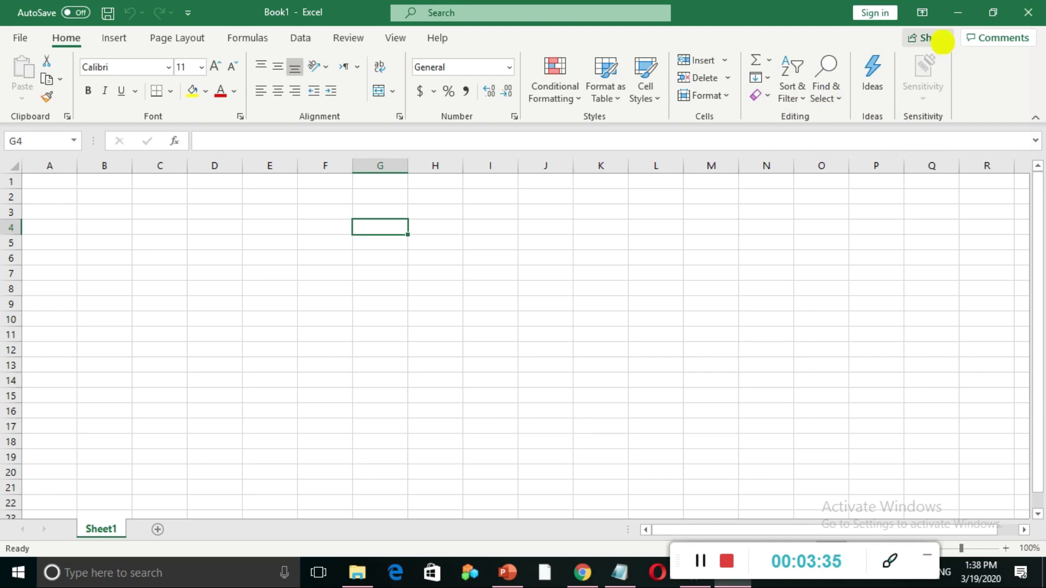
pyautogui.click(959, 13)
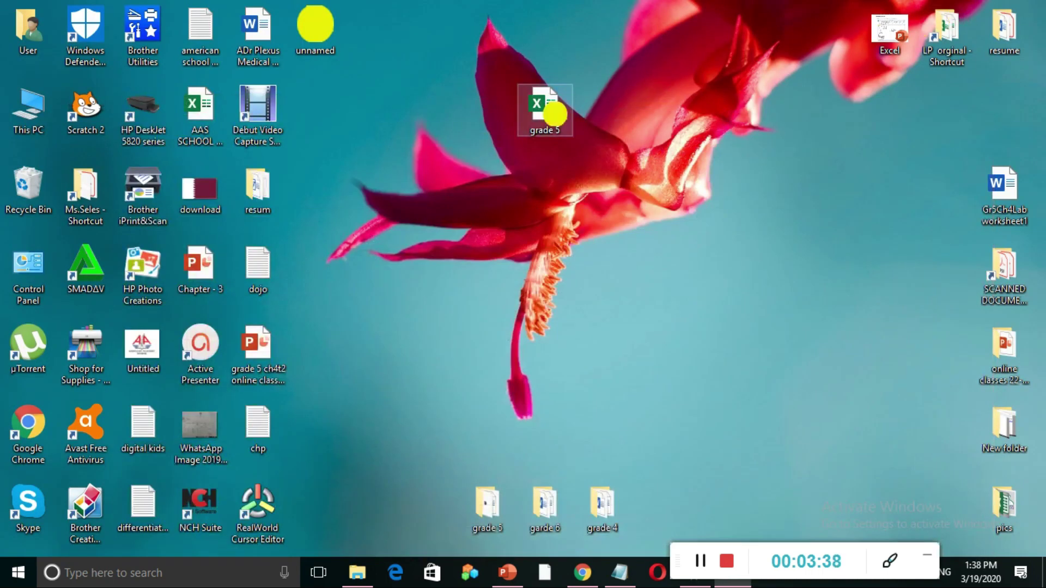
pyautogui.doubleClick(555, 114)
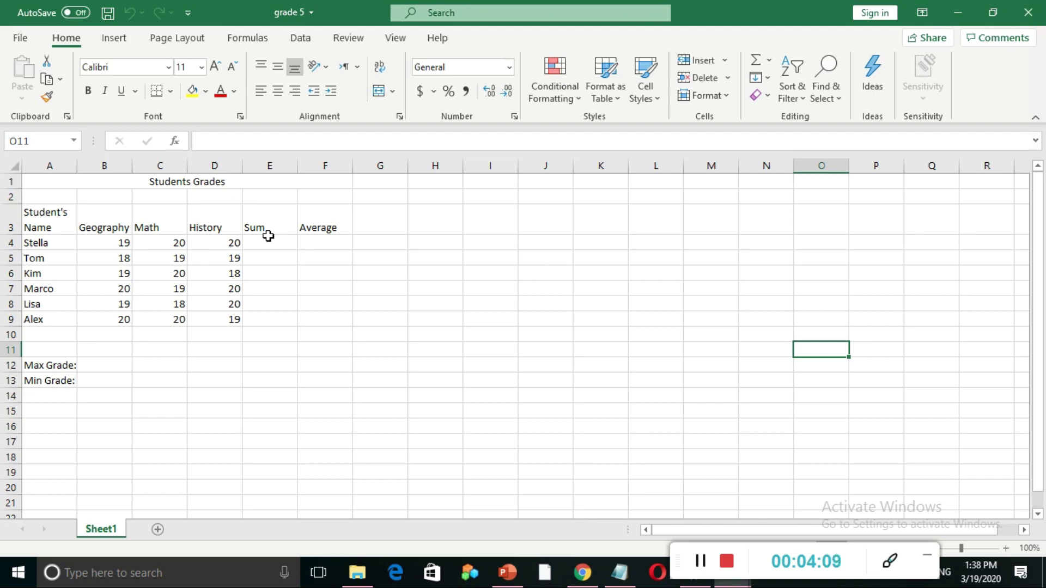
# Examine the first student's Geography, Math and History grades in row 4
pyautogui.click(59, 245)
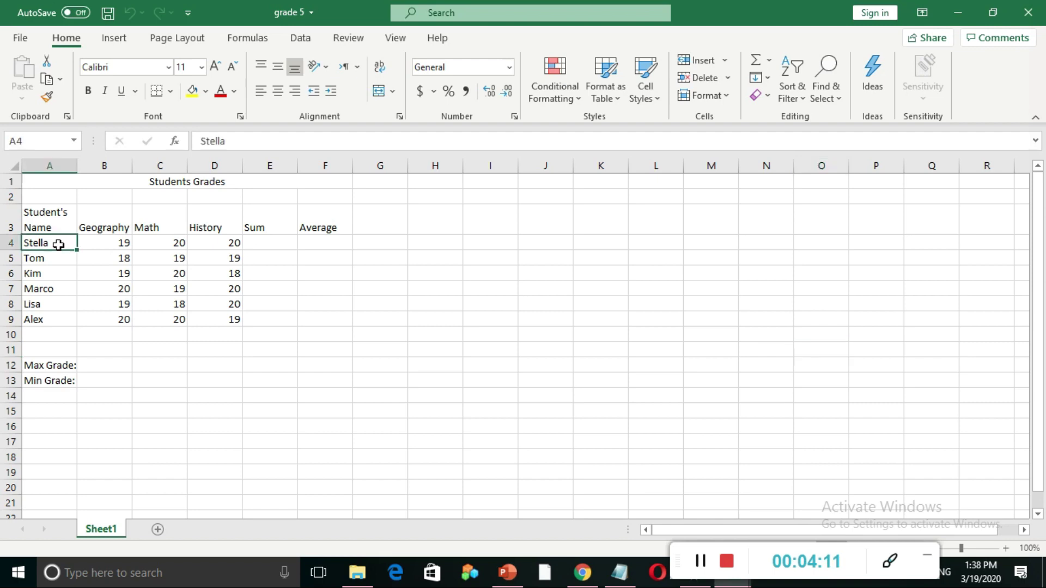
pyautogui.click(113, 246)
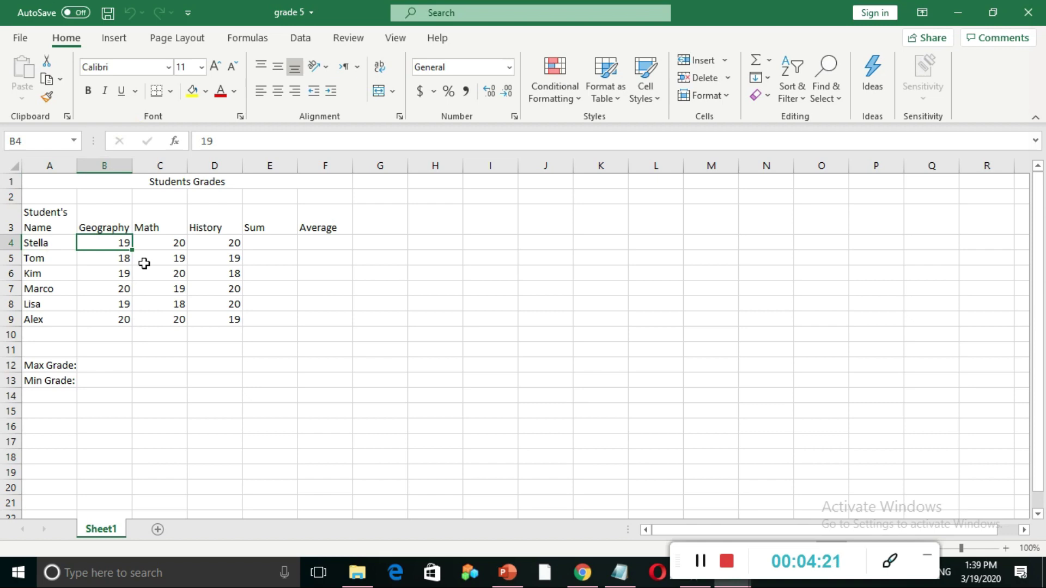
pyautogui.click(152, 243)
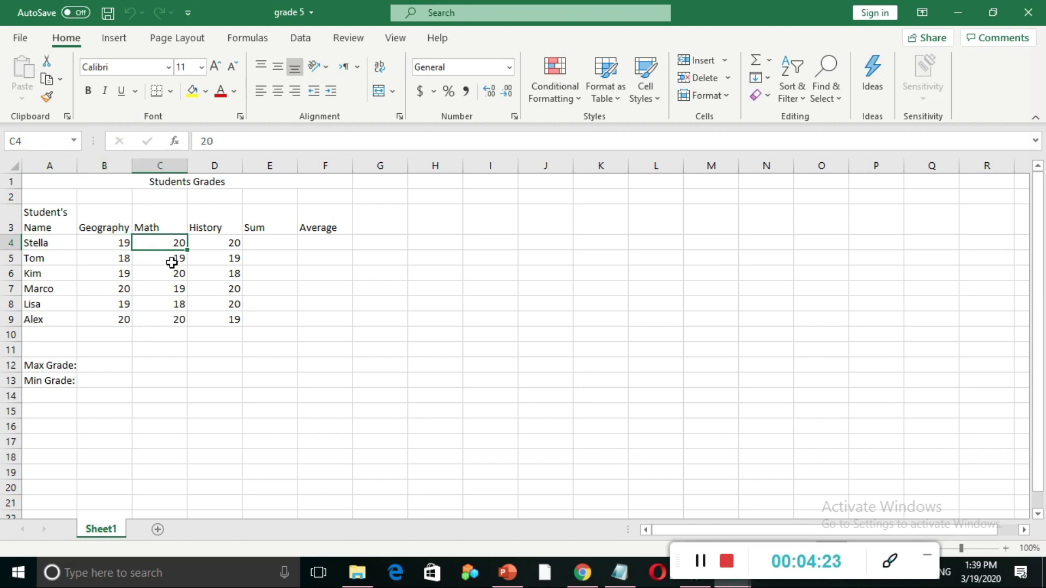
pyautogui.click(220, 244)
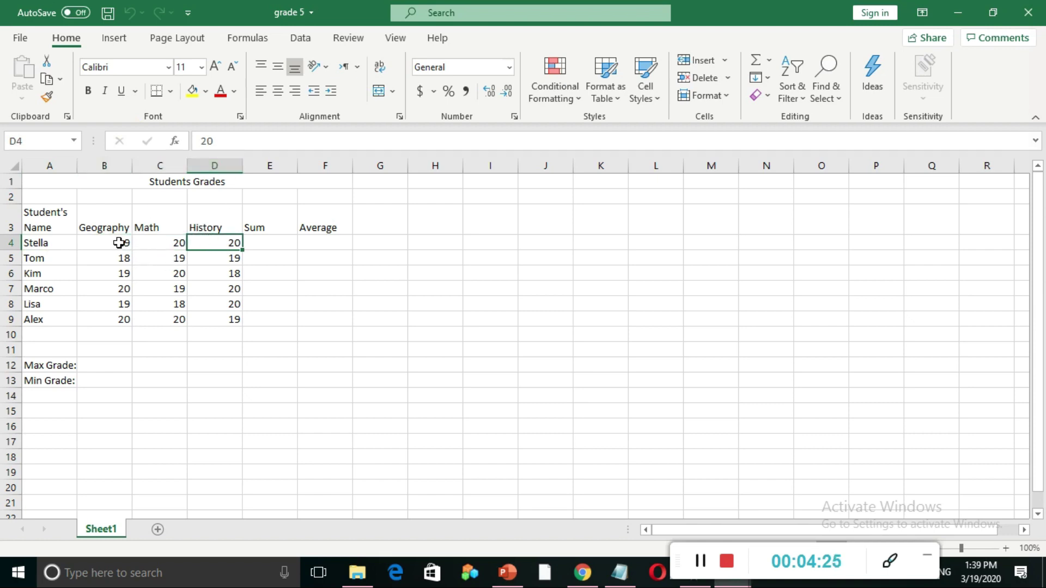
pyautogui.click(103, 243)
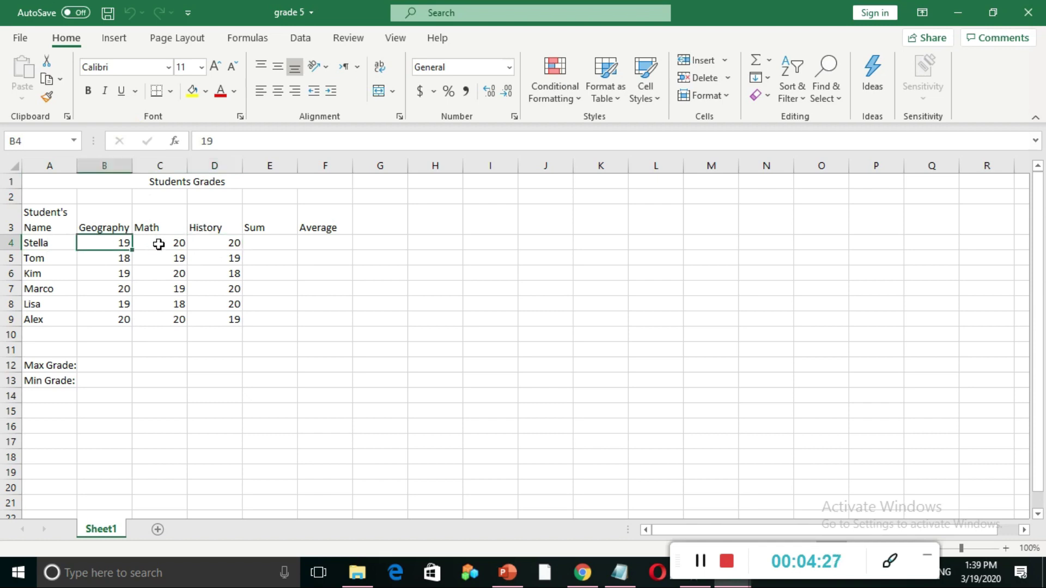
pyautogui.click(158, 244)
pyautogui.click(211, 254)
pyautogui.click(213, 241)
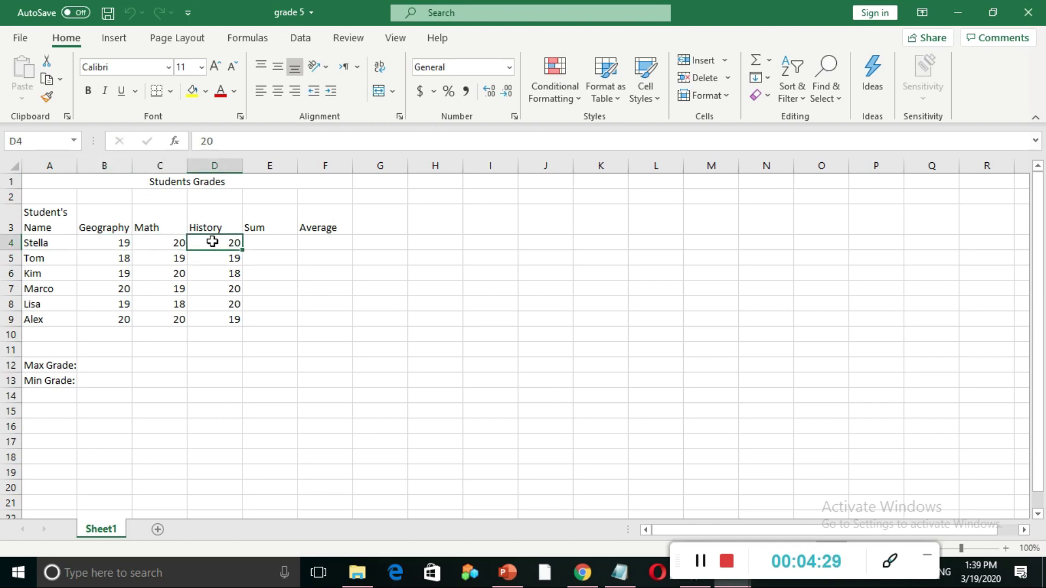
# Enter the formula =SUM(B4:D4) in cell E4 to total the first student's grades
pyautogui.click(260, 246)
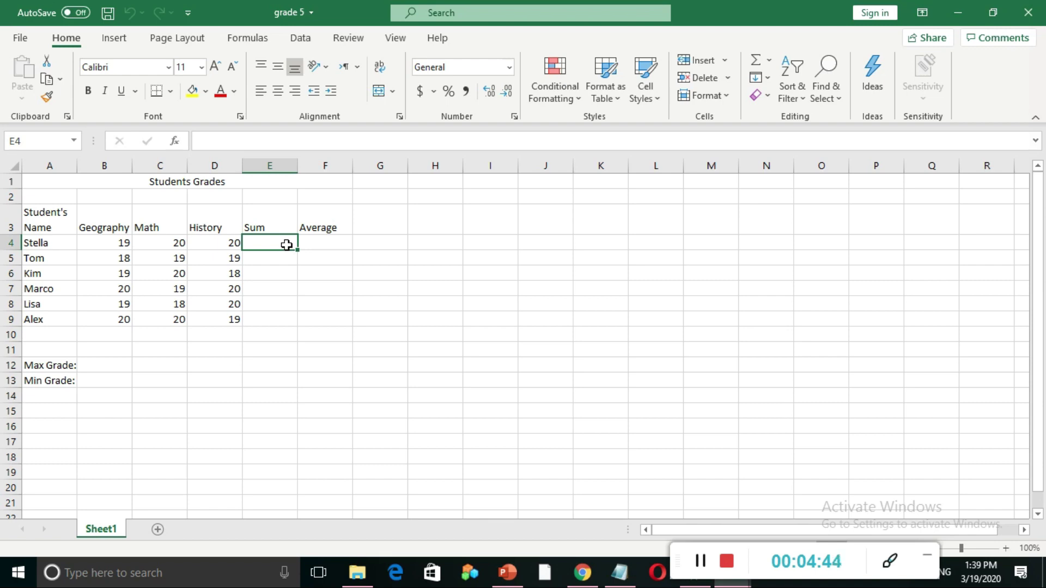
pyautogui.write('=')
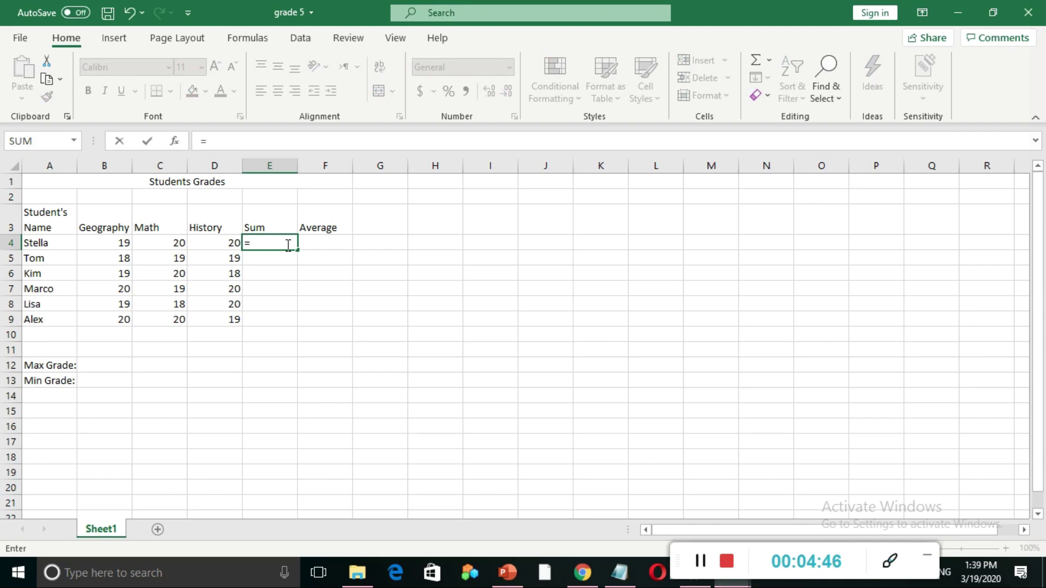
pyautogui.write('SUM')
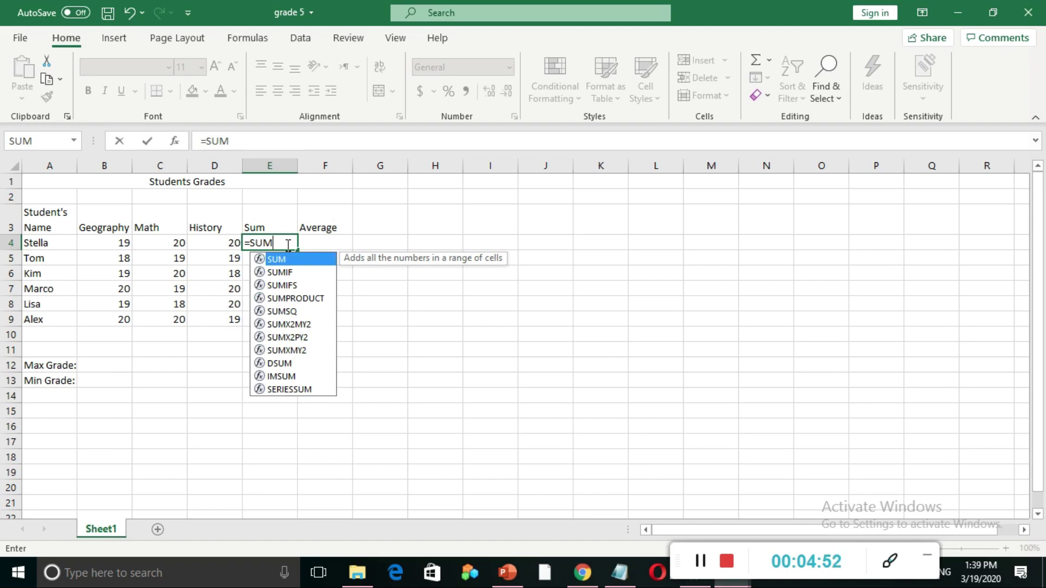
pyautogui.write('(')
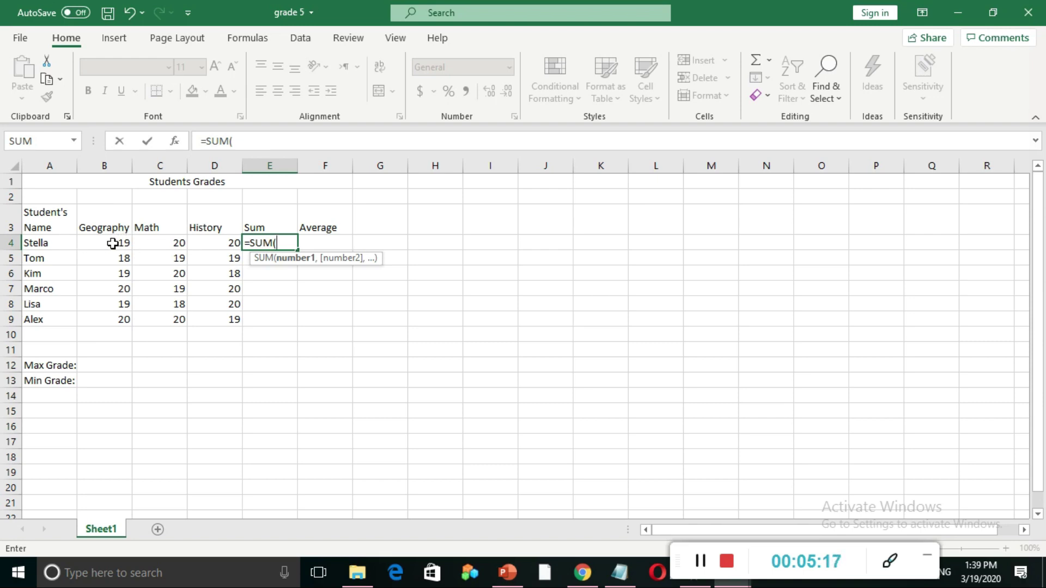
pyautogui.write('B')
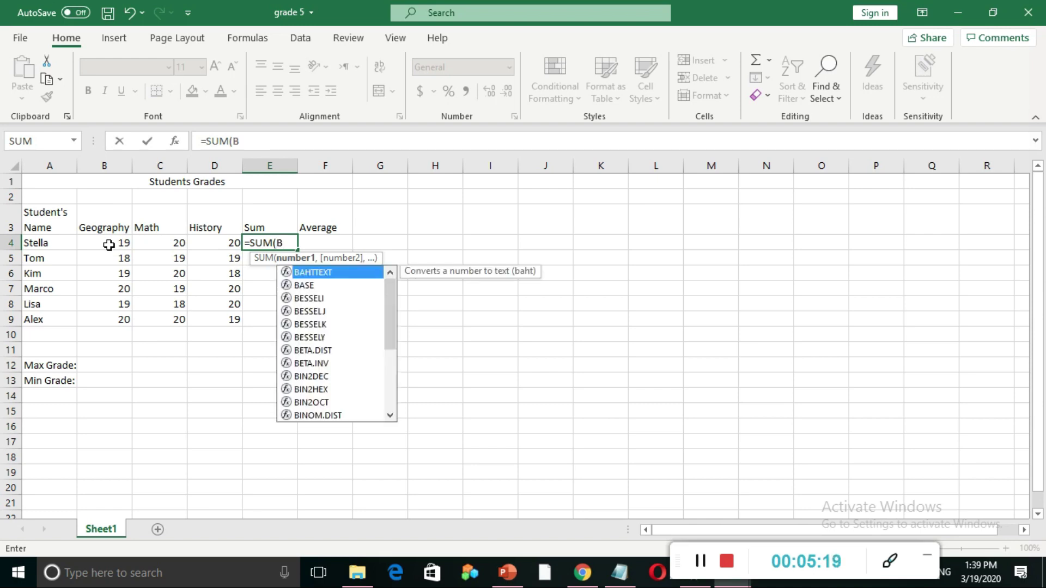
pyautogui.write('4:')
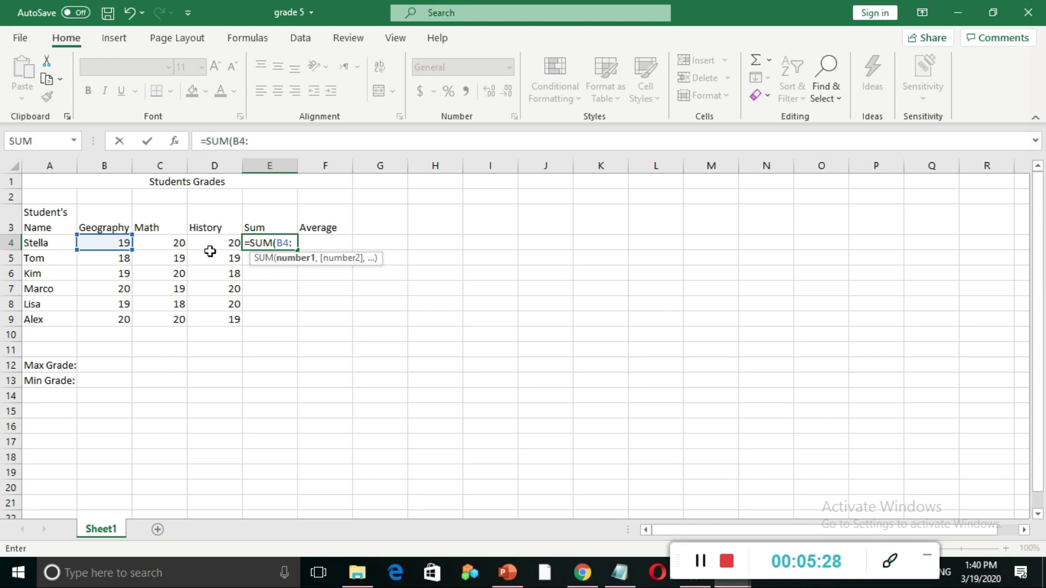
pyautogui.write('D4')
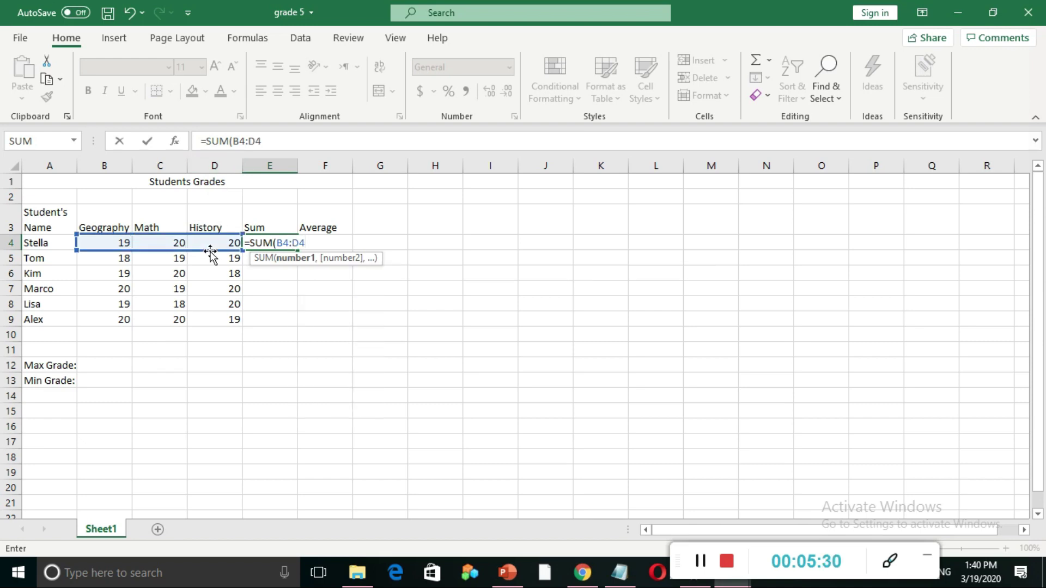
pyautogui.write(')')
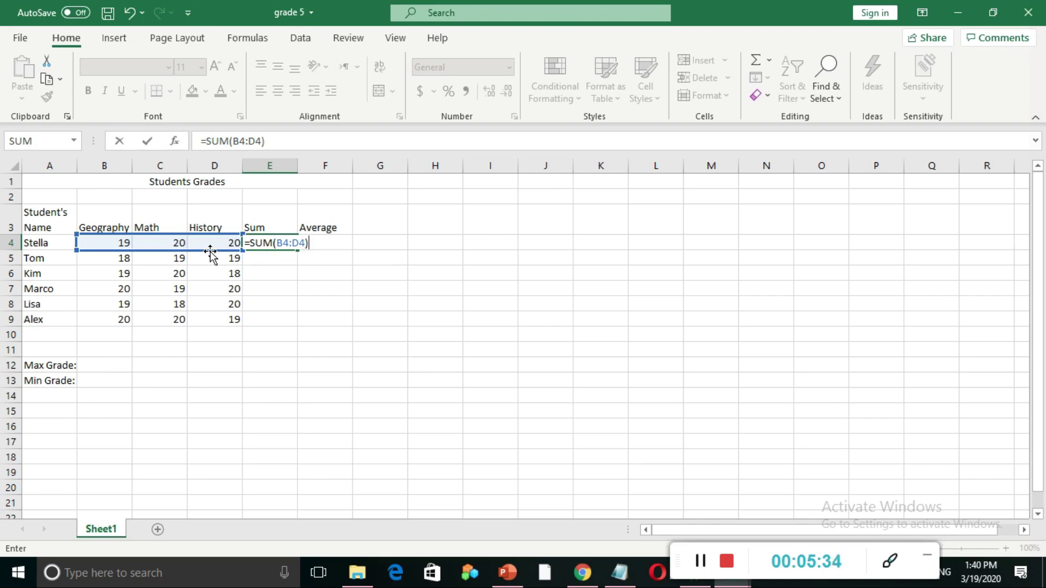
pyautogui.press('Return')
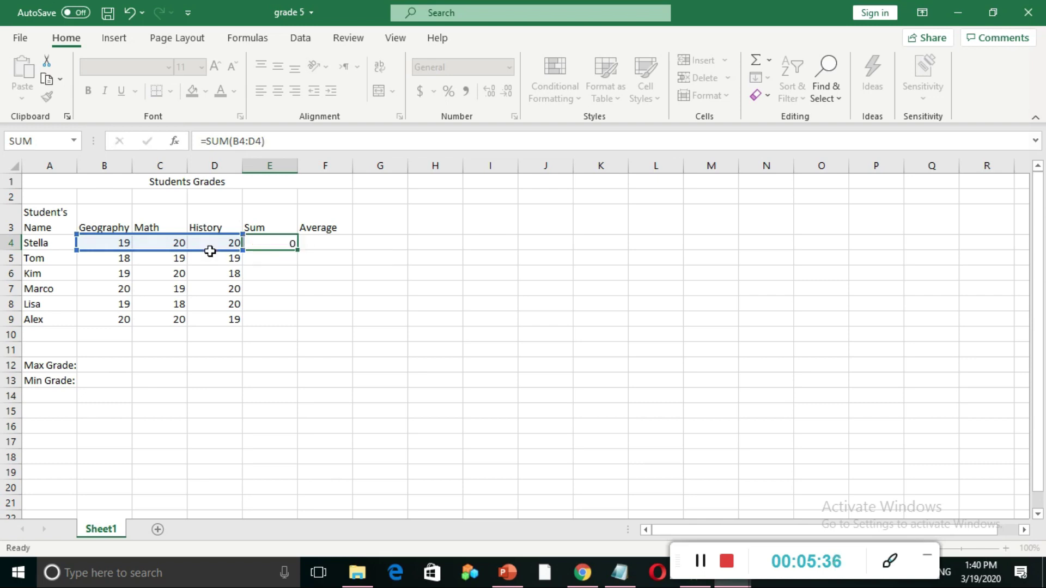
# Check the sum in E4 against the grades in B4:D4 and look over the remaining students in A5:A9
pyautogui.click(276, 242)
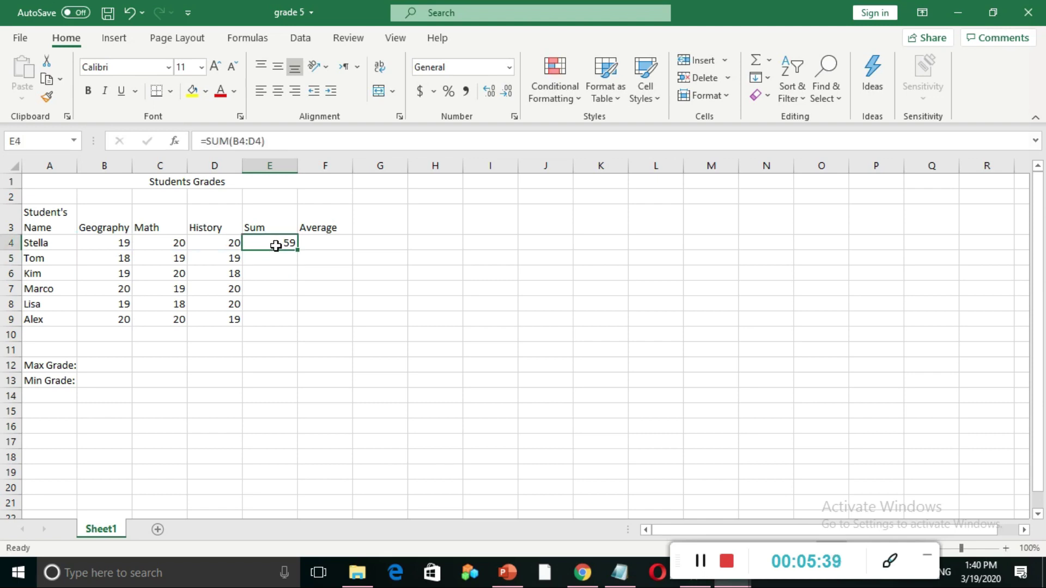
pyautogui.click(114, 243)
pyautogui.click(169, 244)
pyautogui.click(210, 245)
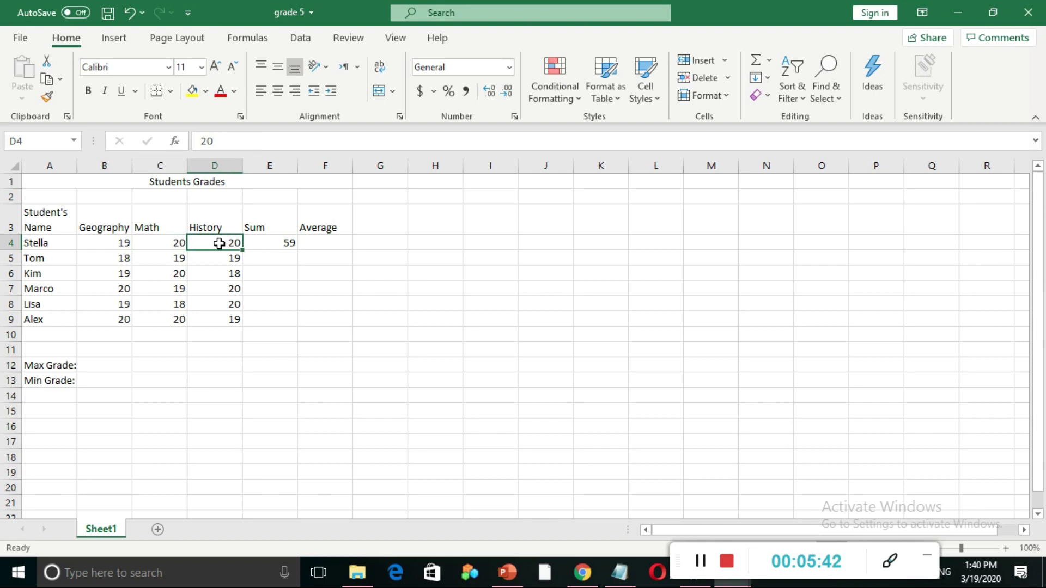
pyautogui.click(277, 244)
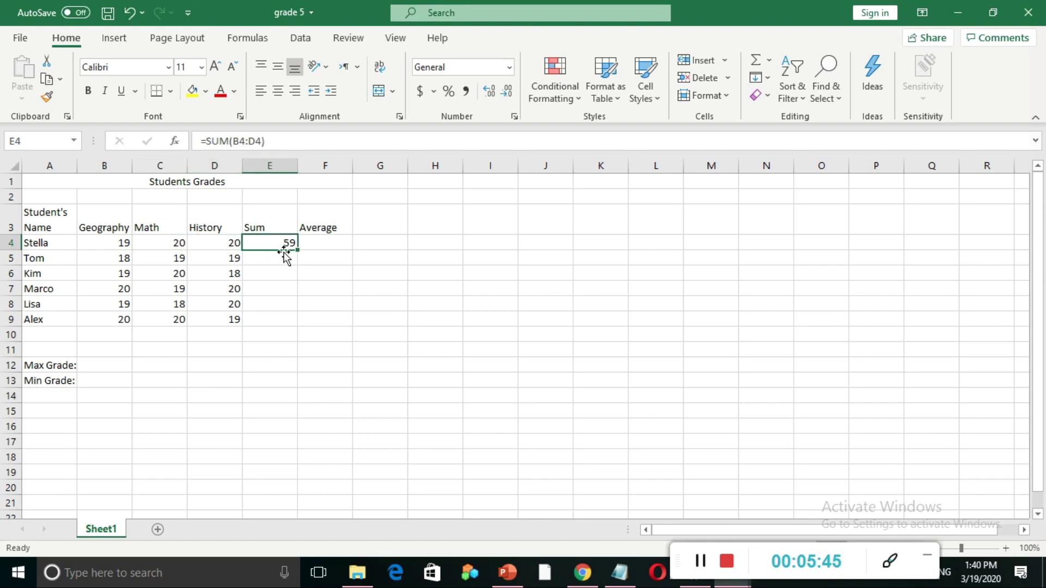
pyautogui.click(273, 271)
pyautogui.click(271, 257)
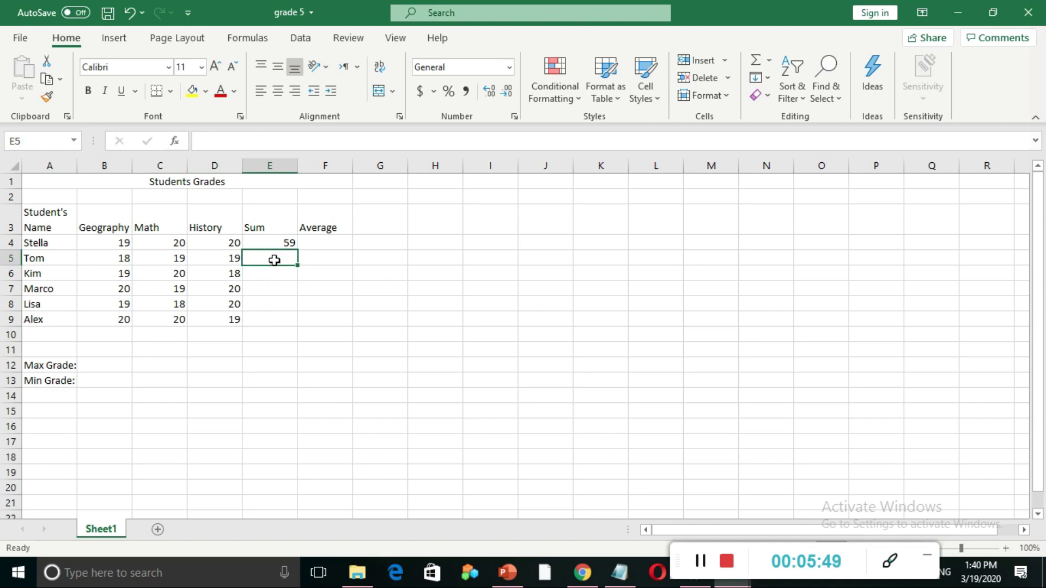
pyautogui.click(50, 260)
pyautogui.click(50, 274)
pyautogui.click(52, 289)
pyautogui.click(50, 304)
pyautogui.click(52, 321)
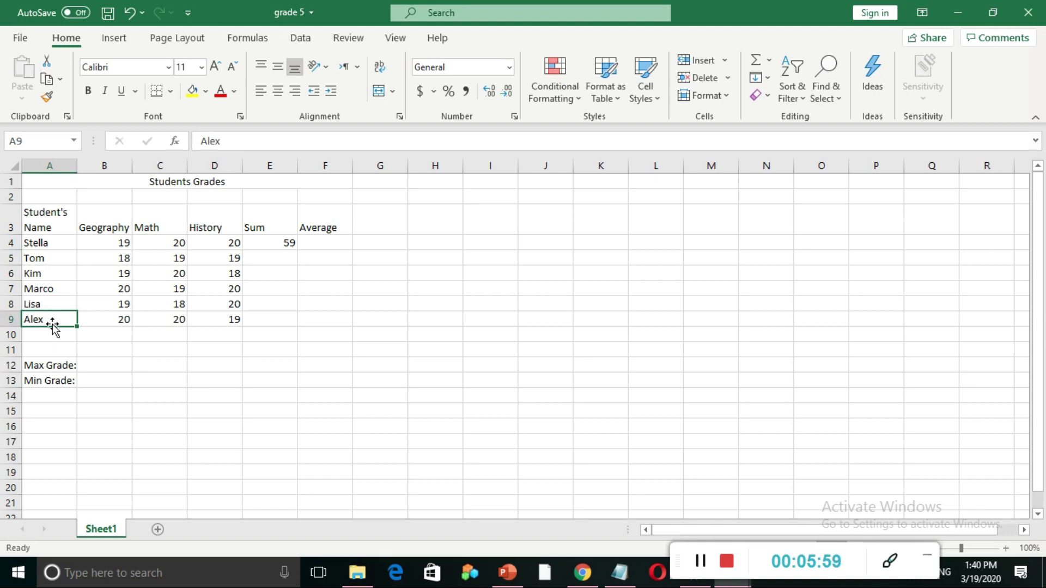
pyautogui.click(728, 562)
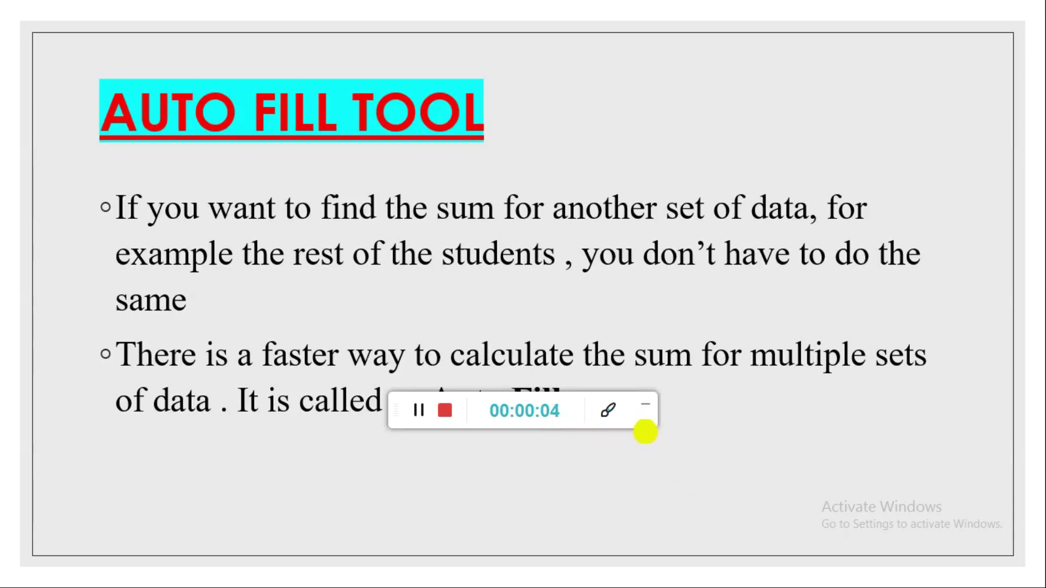
pyautogui.moveTo(645, 427); pyautogui.dragTo(933, 533)
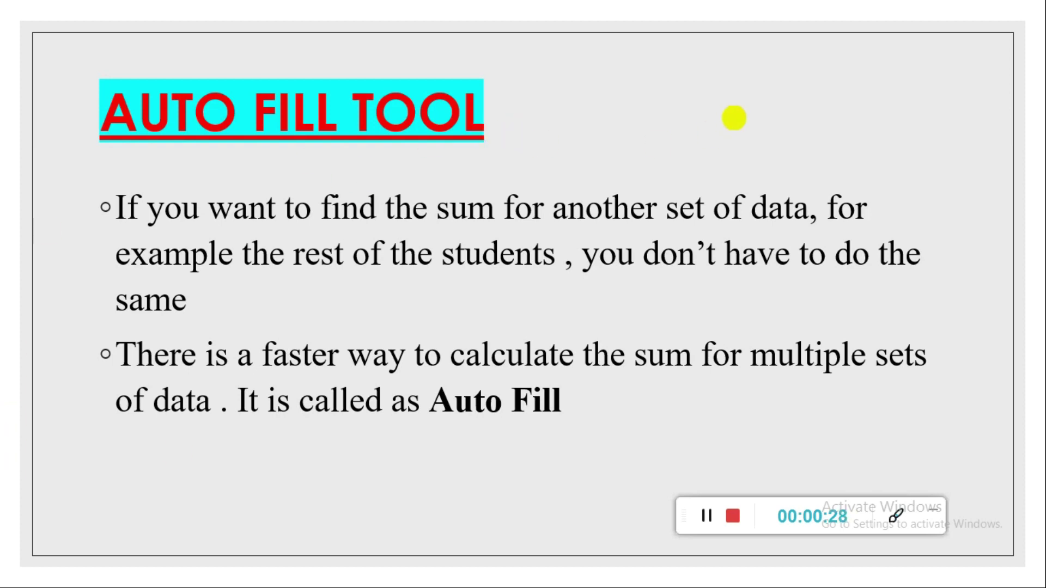
# Exit the slide show to the grade 5 workbook in Excel and Auto Fill the SUM formula from E4 down to E9
pyautogui.press('Escape')
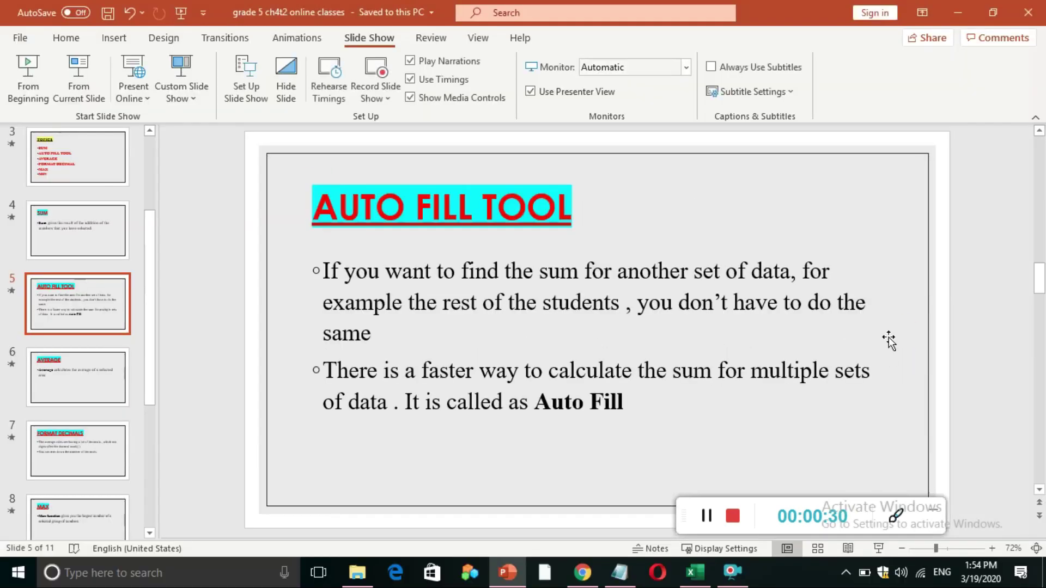
pyautogui.click(696, 572)
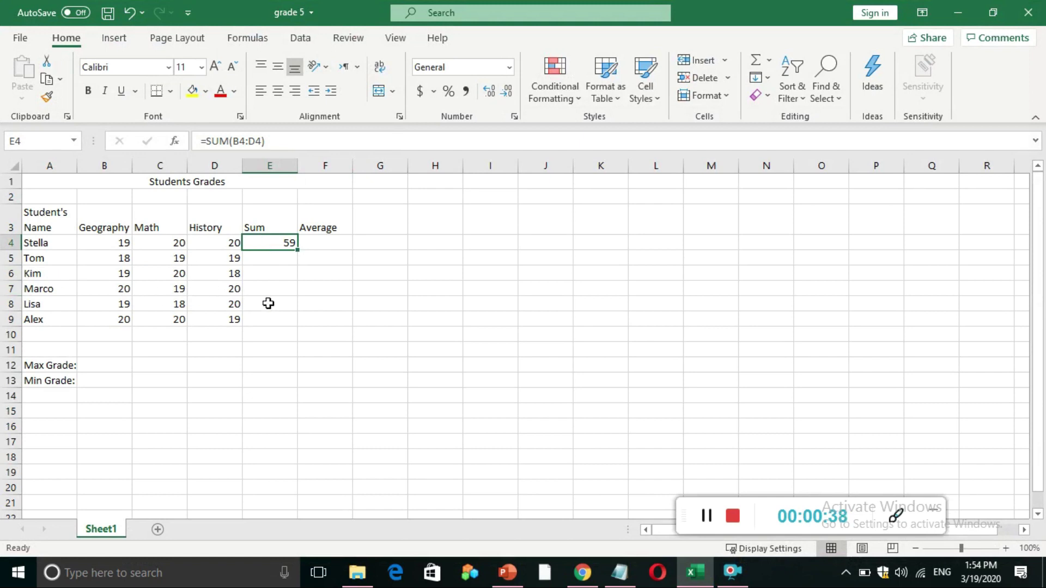
pyautogui.click(34, 260)
pyautogui.click(39, 279)
pyautogui.click(37, 287)
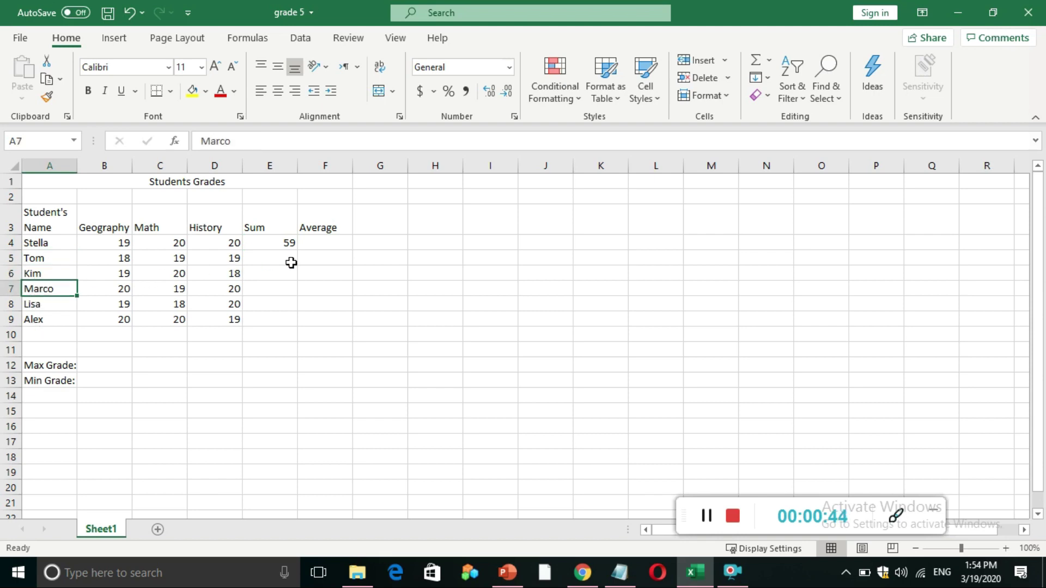
pyautogui.click(288, 242)
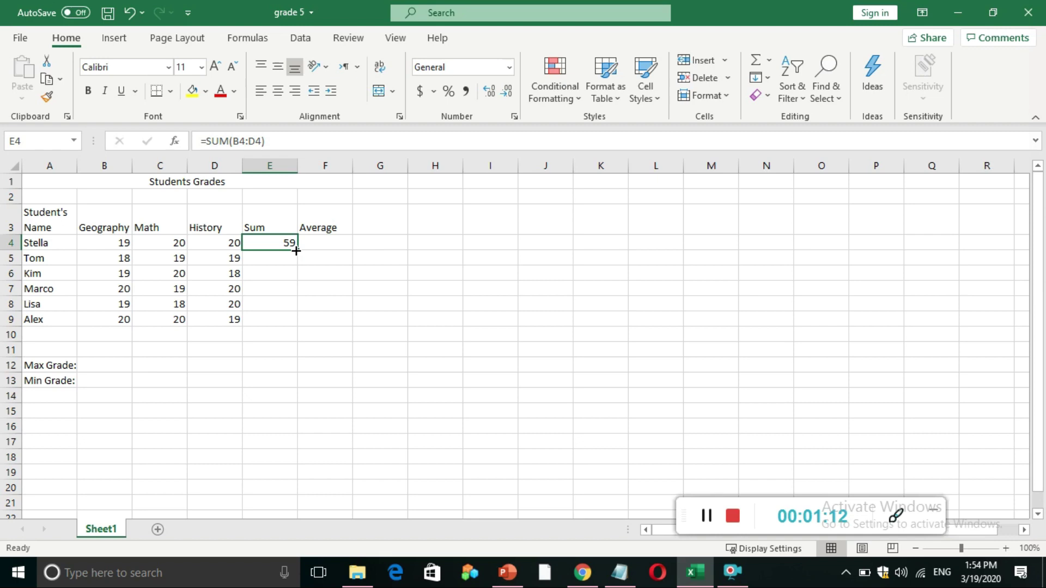
pyautogui.moveTo(295, 251); pyautogui.dragTo(279, 328)
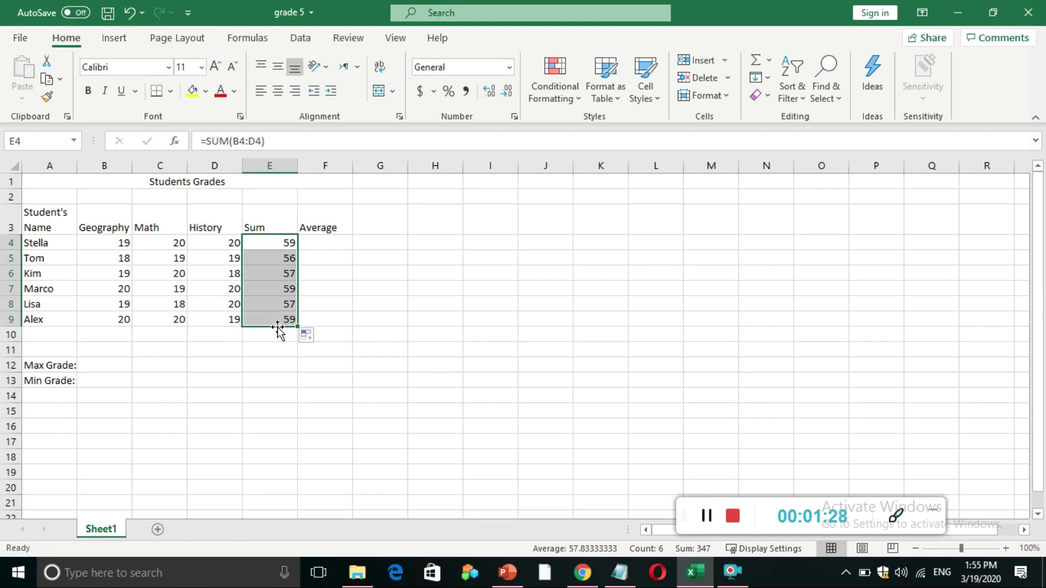
# Check the last student's grades in B9:D9 against the sum in E9, and review the SUM formula in E4
pyautogui.click(245, 368)
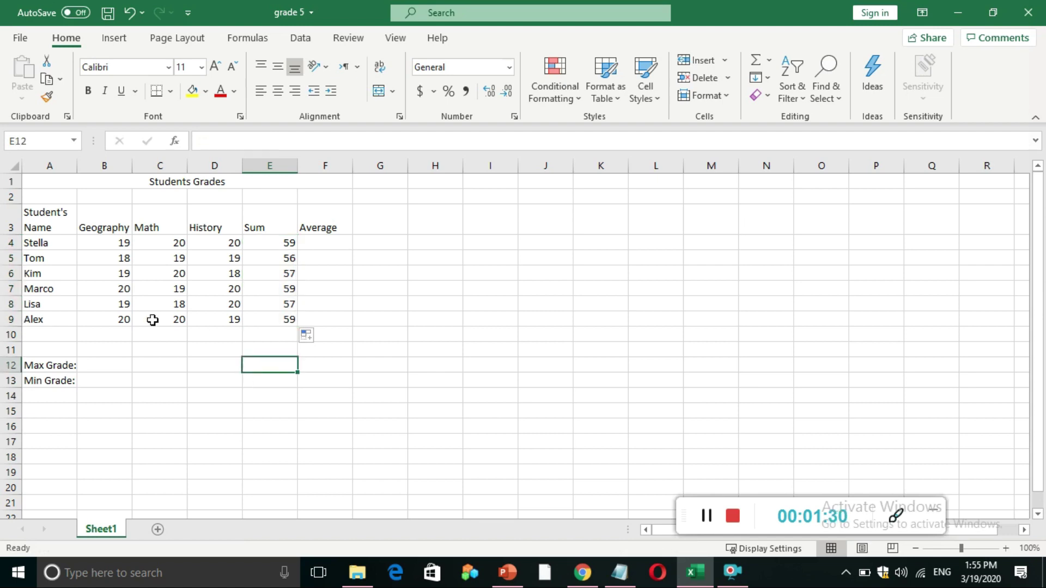
pyautogui.click(58, 321)
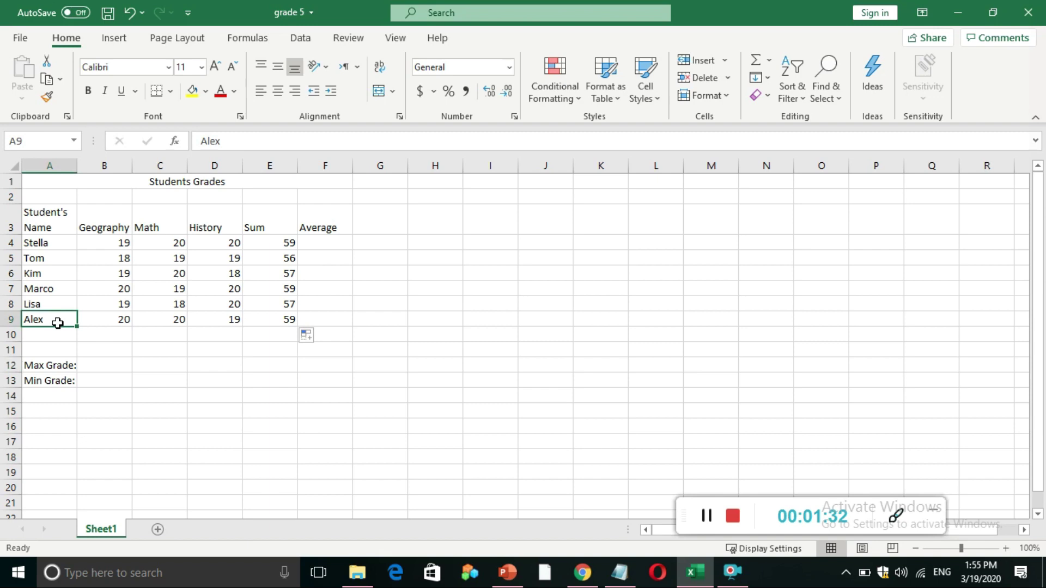
pyautogui.click(114, 321)
pyautogui.click(162, 320)
pyautogui.click(233, 321)
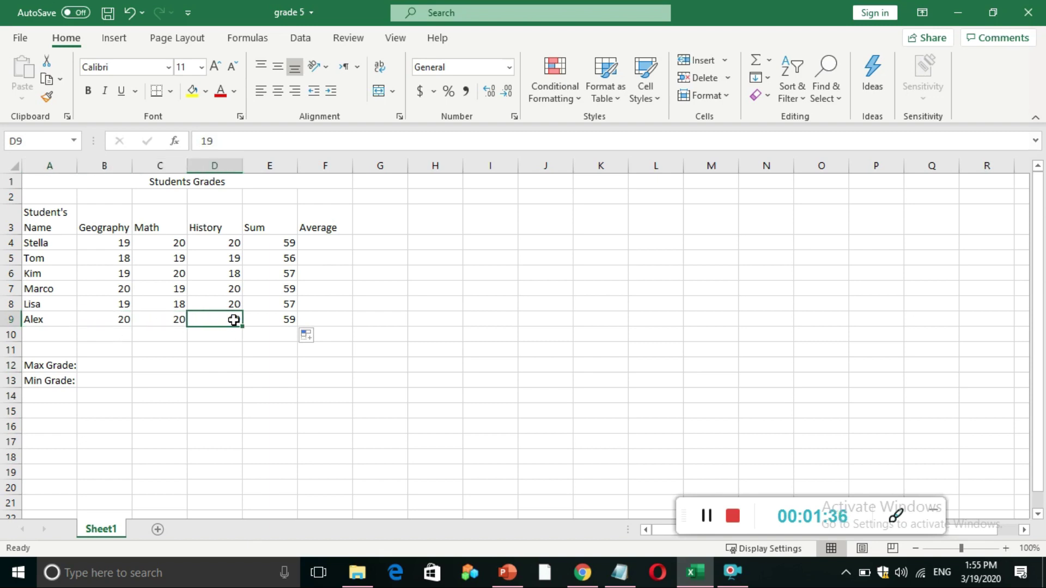
pyautogui.click(288, 324)
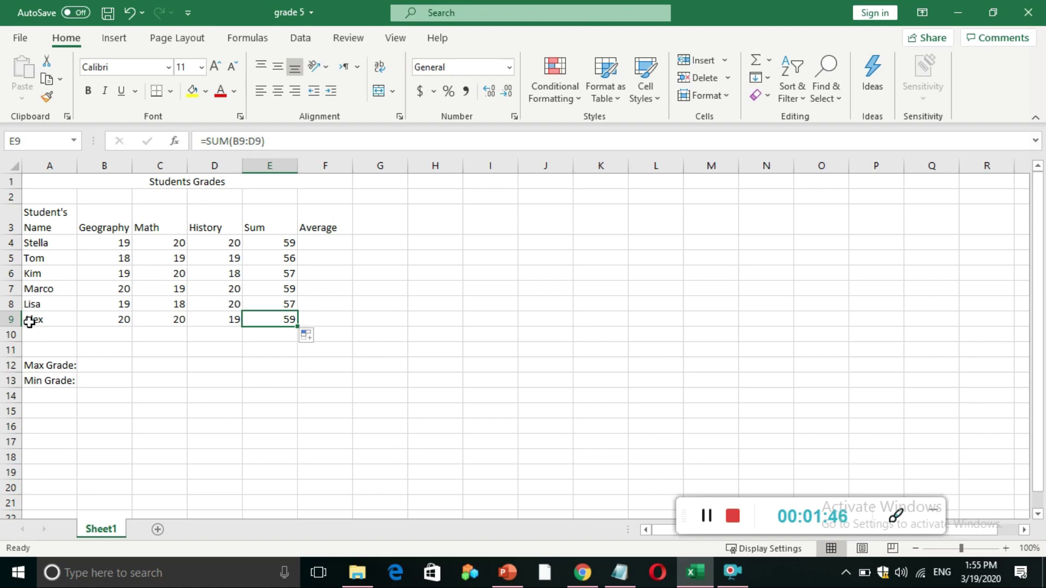
pyautogui.click(286, 243)
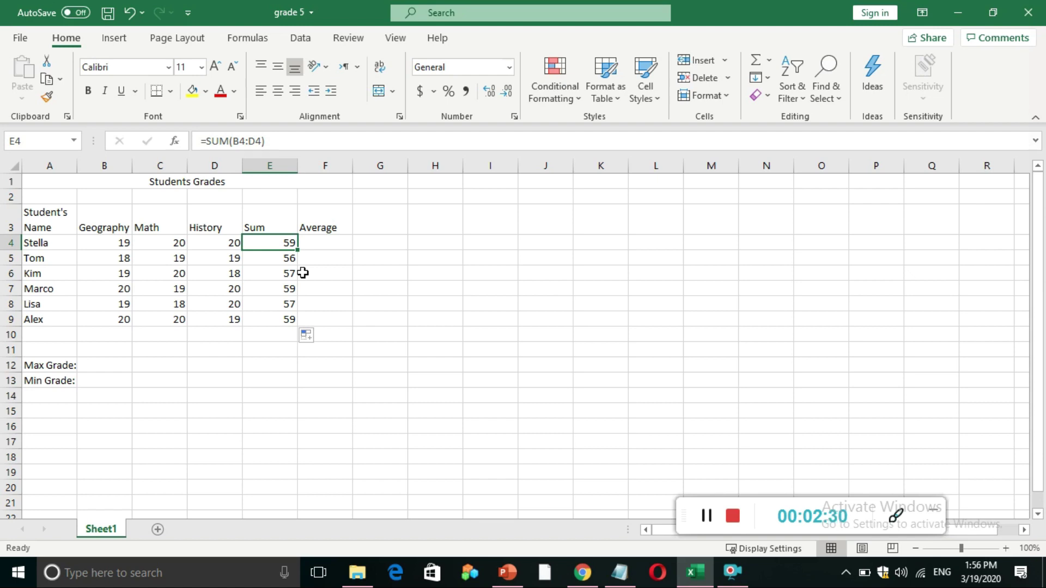
pyautogui.click(755, 541)
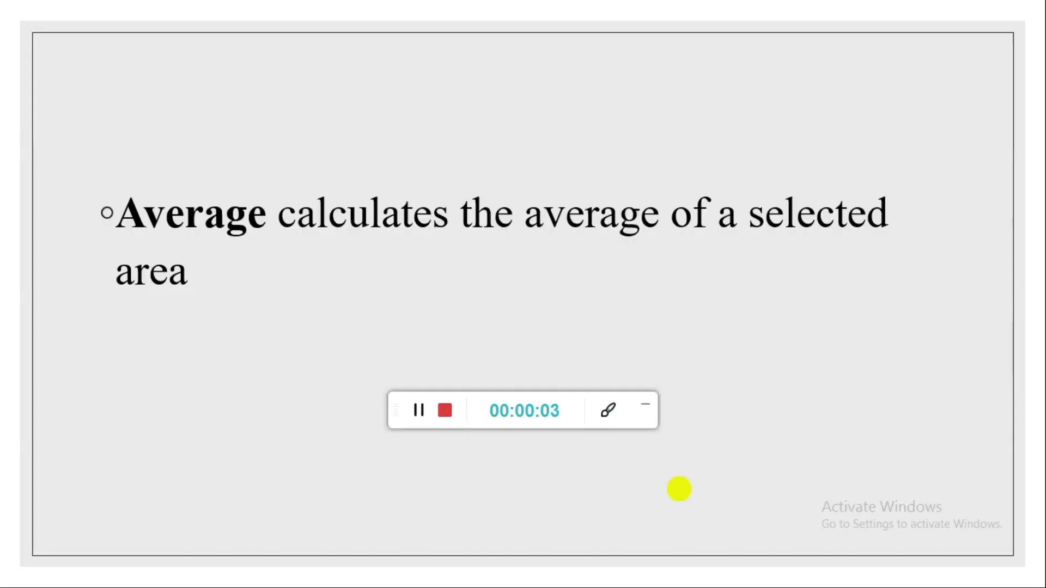
# Finish presenting the AVERAGE slide, exit the slide show and write the sample numbers 6,7 in Notepad
pyautogui.moveTo(480, 421); pyautogui.dragTo(817, 528)
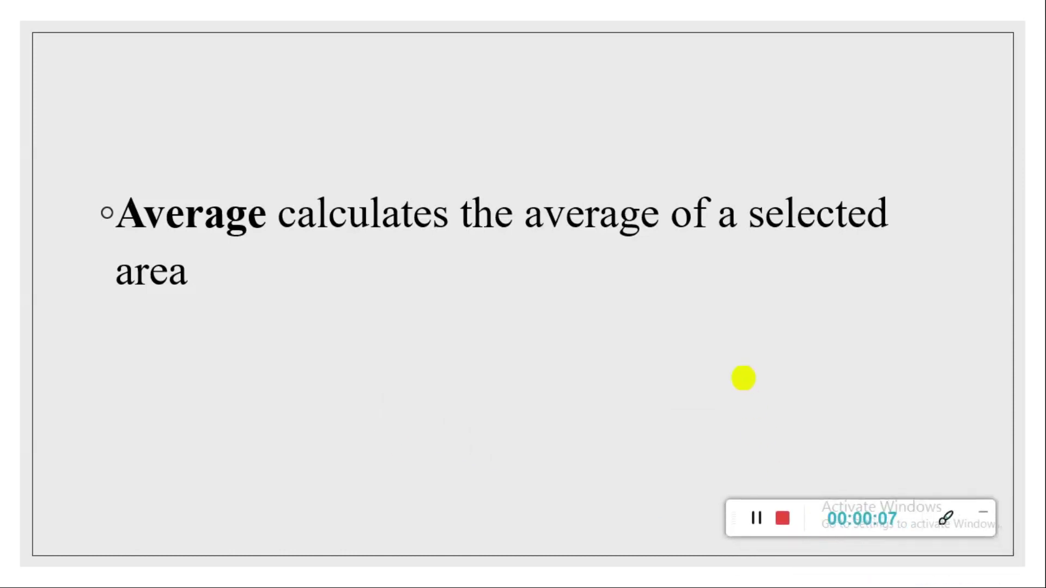
pyautogui.click(707, 338)
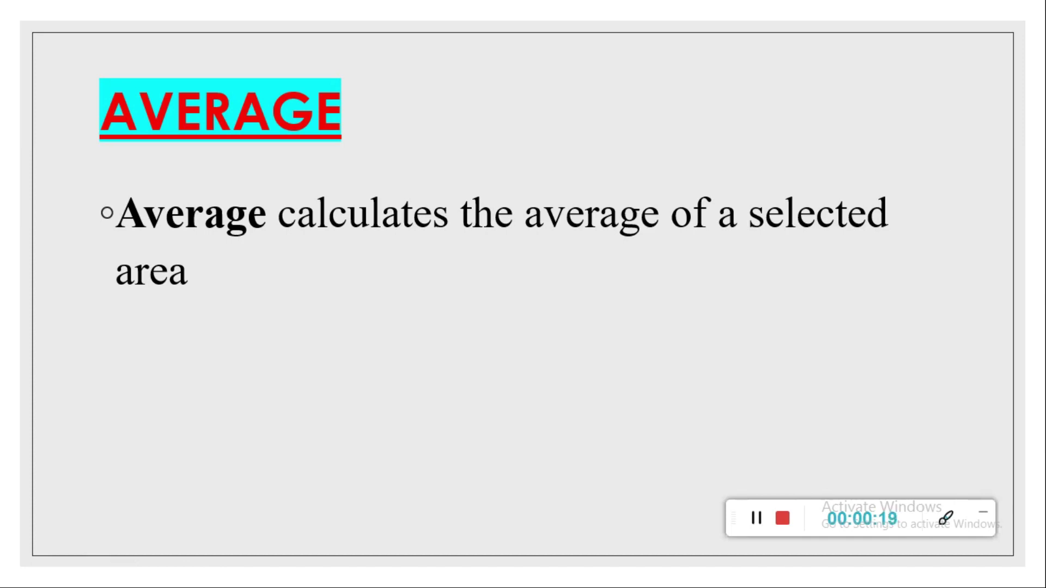
pyautogui.press('Escape')
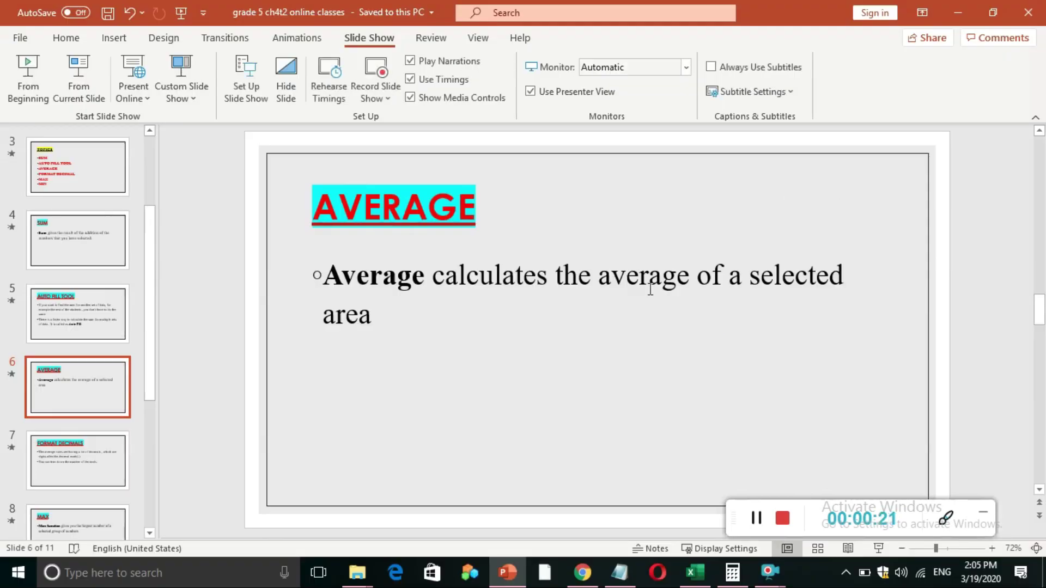
pyautogui.click(627, 577)
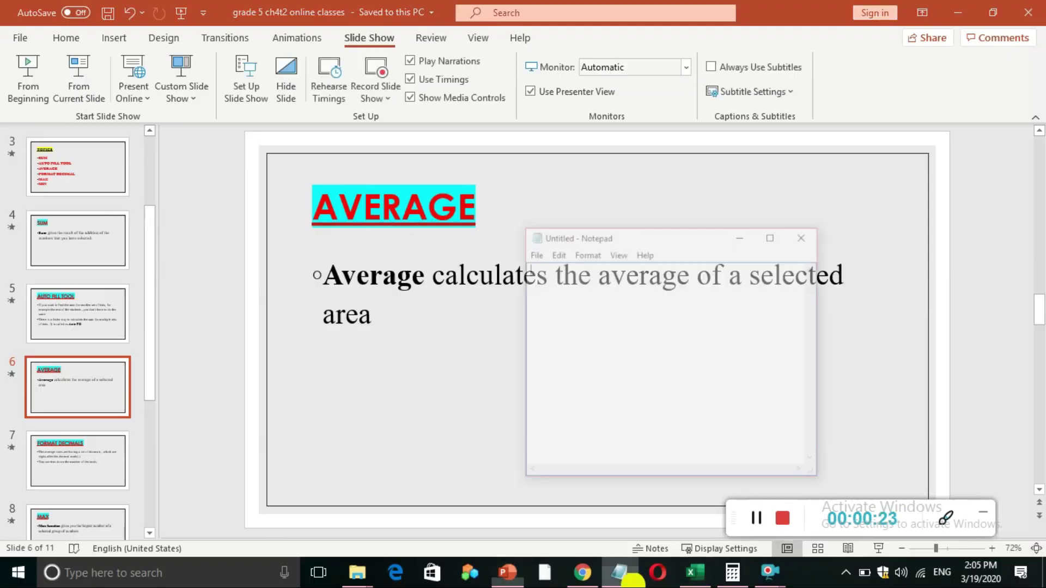
pyautogui.write('6,7')
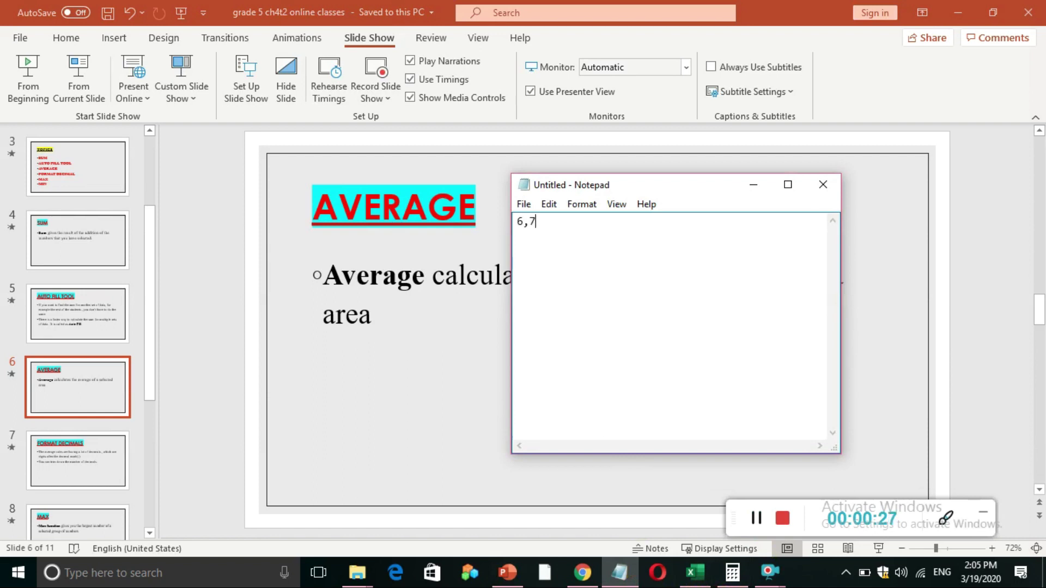
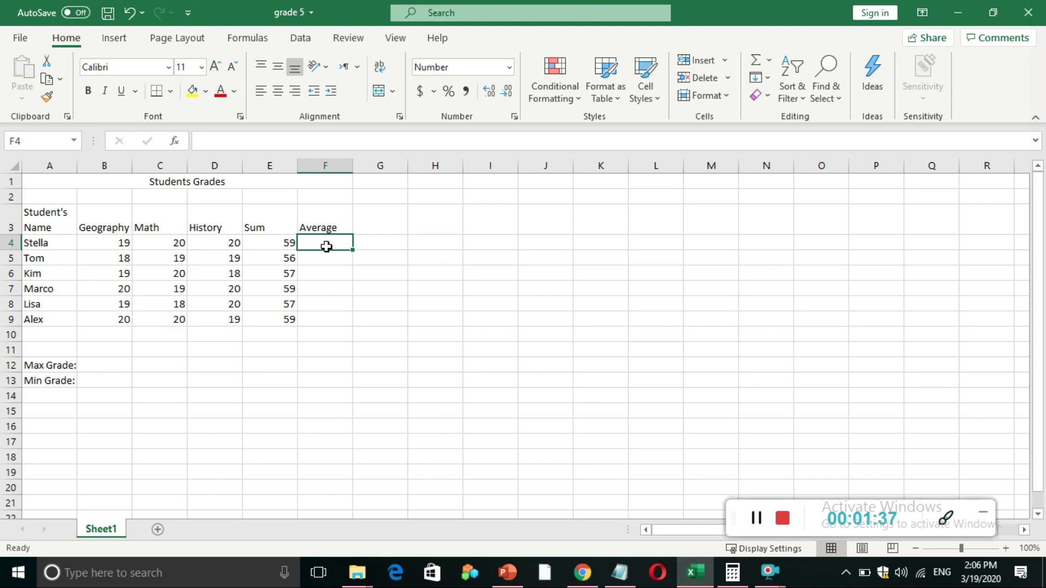
# In the grade 5 workbook in Excel, enter =AVERAGE(B4:D4) in cell F4 and check it against the grades in B4:D4
pyautogui.write('=')
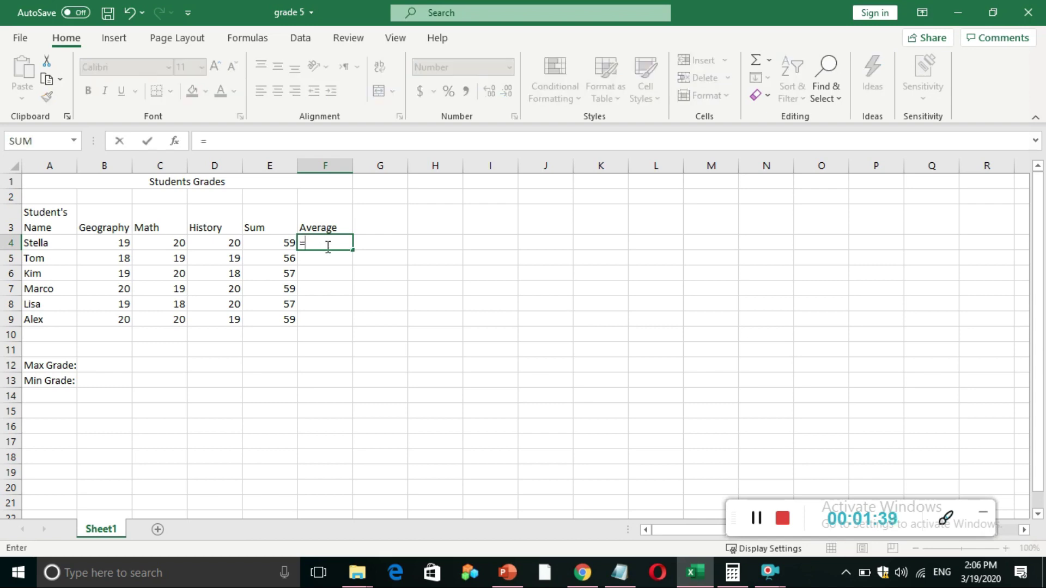
pyautogui.write('A')
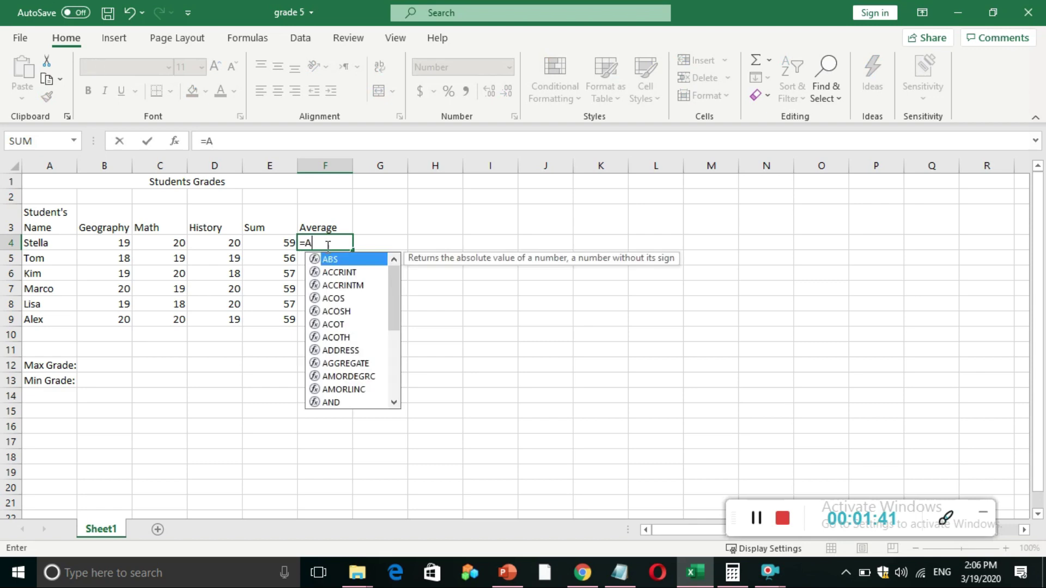
pyautogui.write('VER')
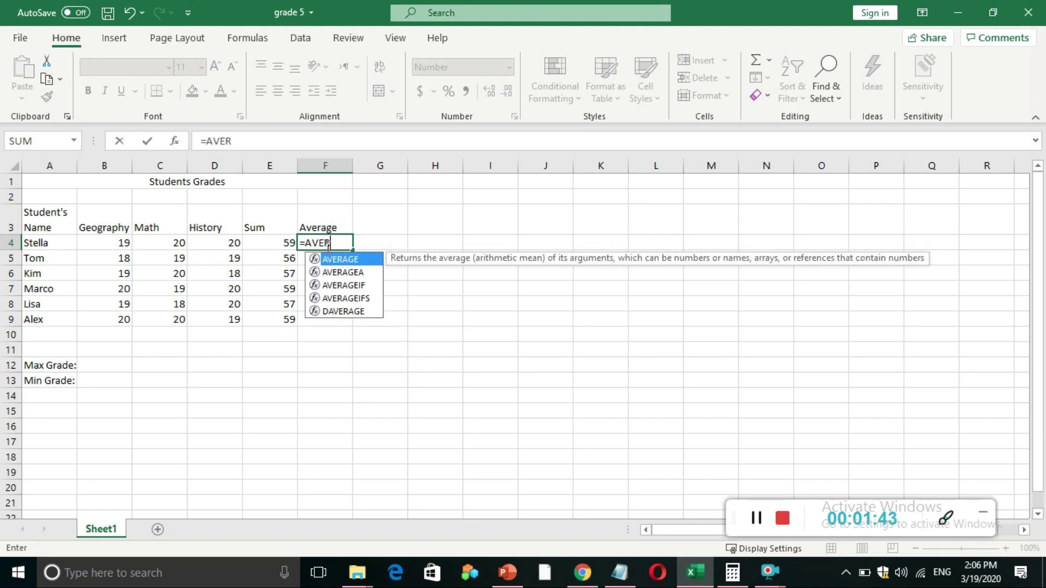
pyautogui.write('AGE(')
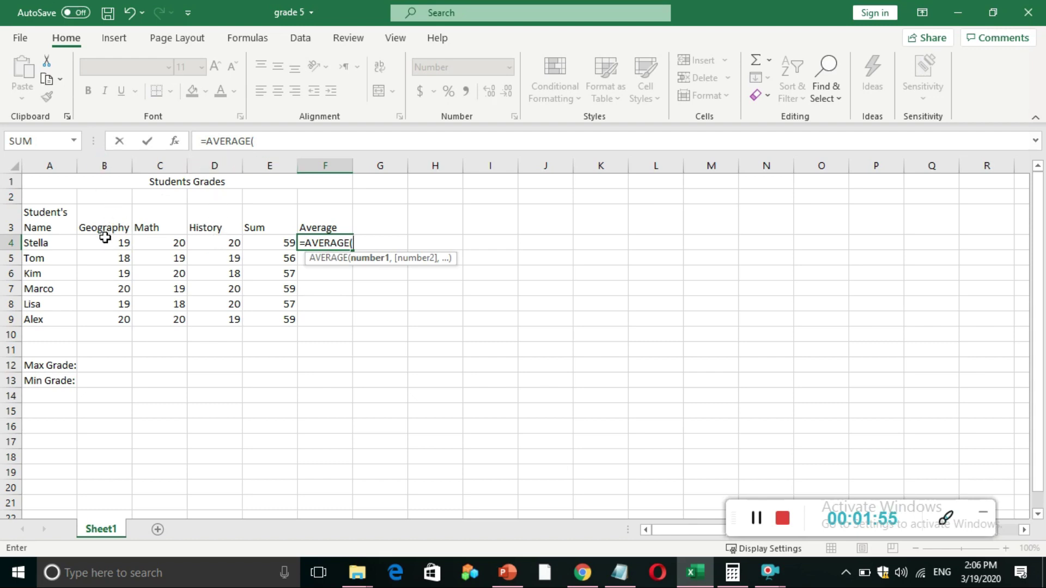
pyautogui.write('B')
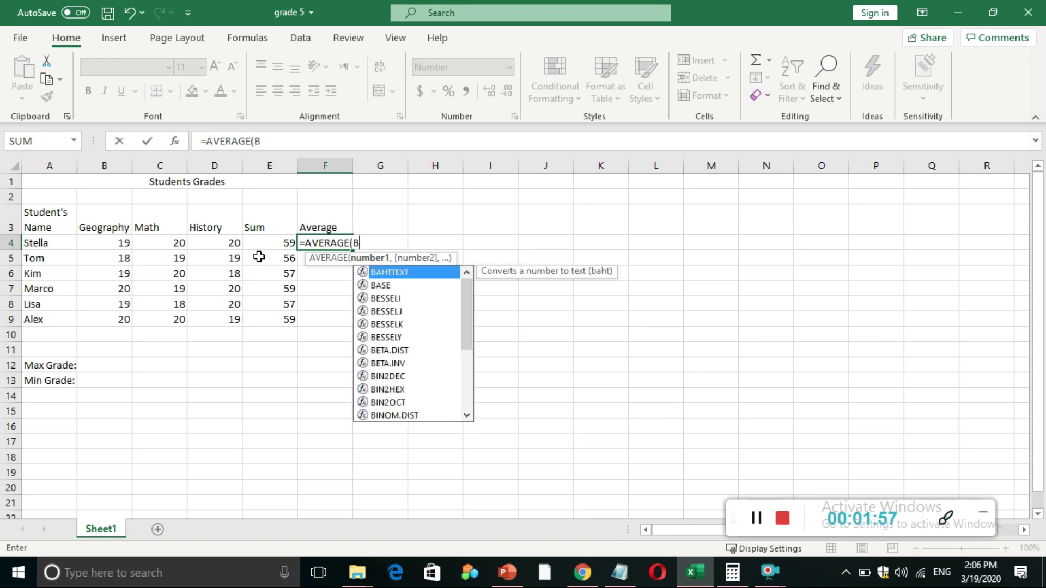
pyautogui.write('4:')
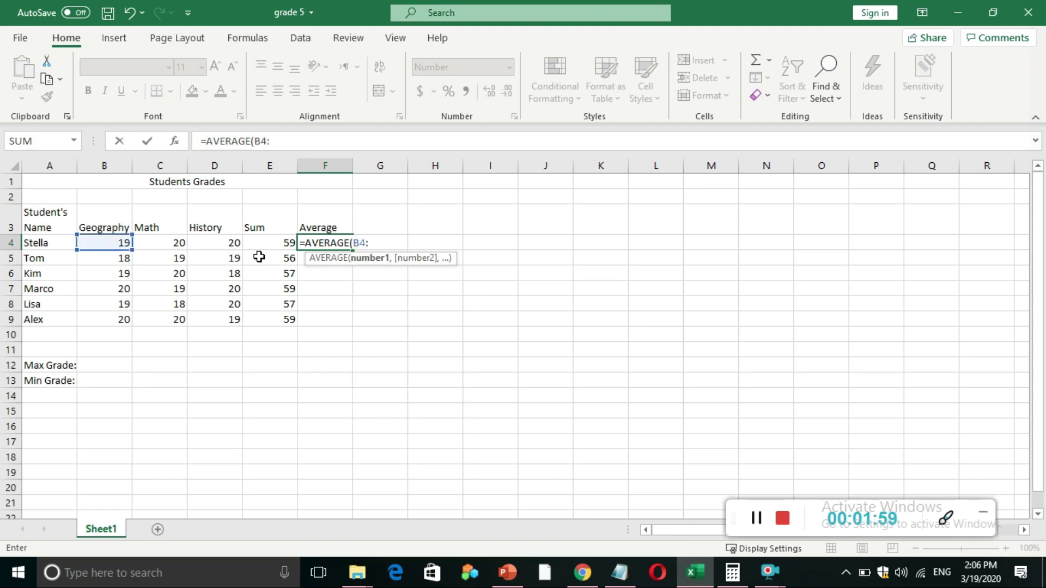
pyautogui.write('D4')
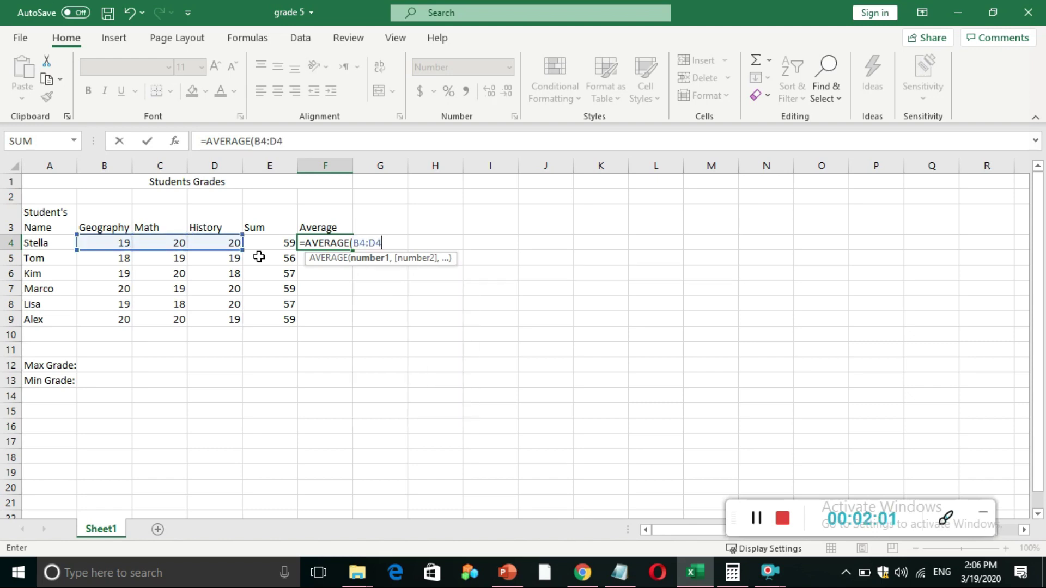
pyautogui.write(')')
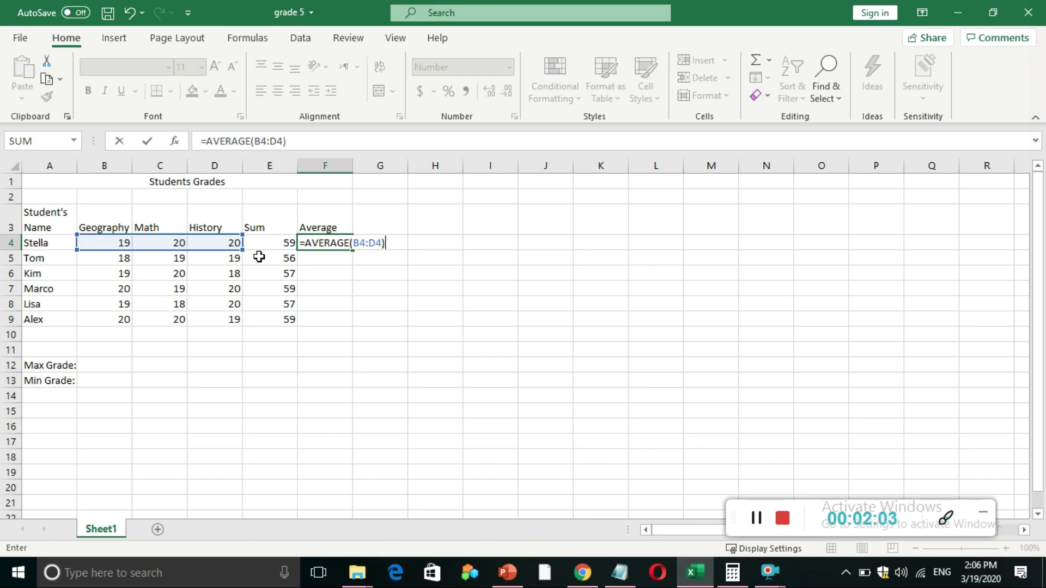
pyautogui.press('Return')
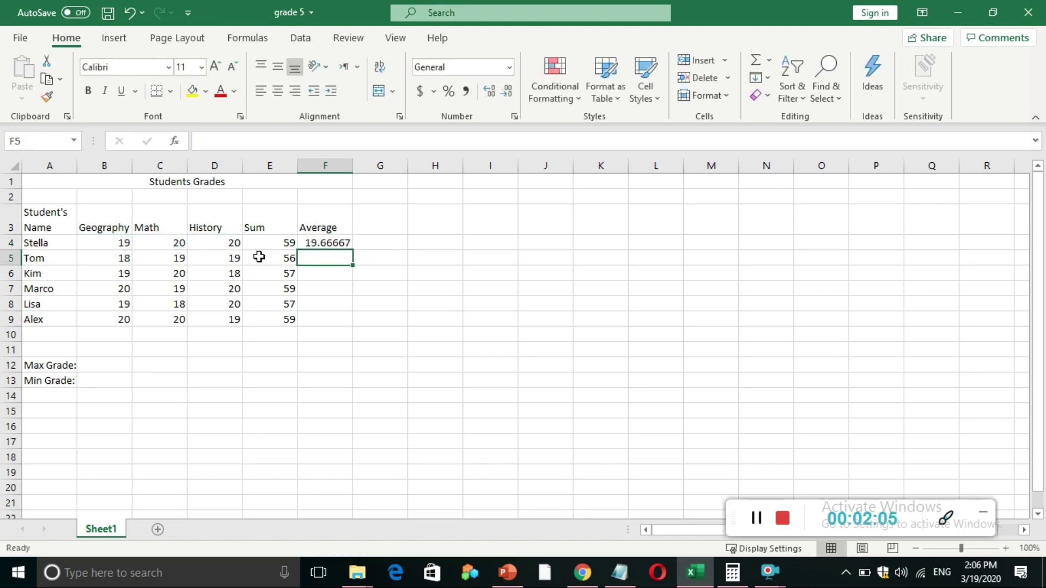
pyautogui.moveTo(225, 247); pyautogui.dragTo(119, 242)
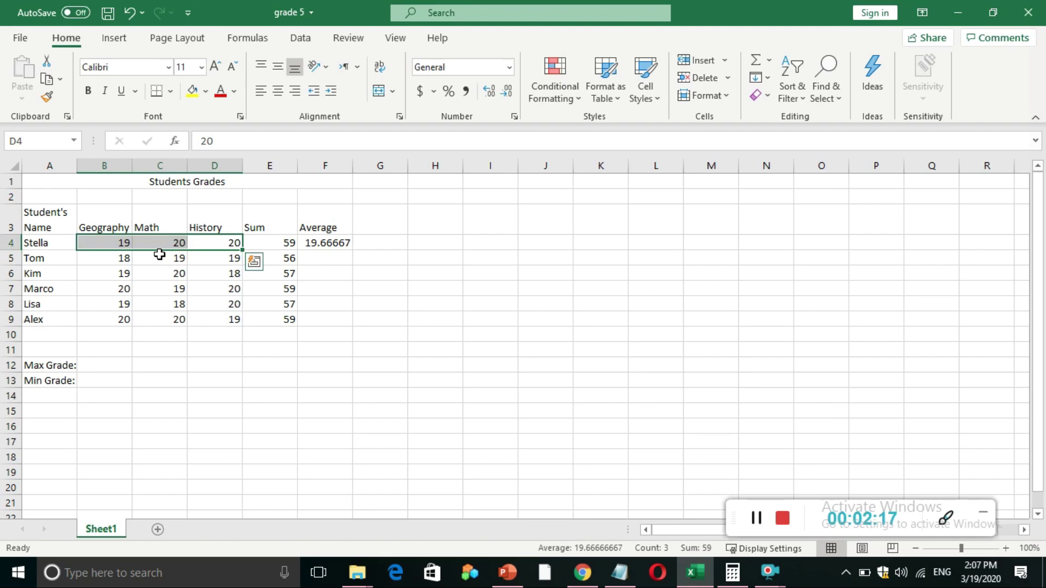
# Auto Fill the AVERAGE formula from F4 down to F9 for the remaining students
pyautogui.click(312, 242)
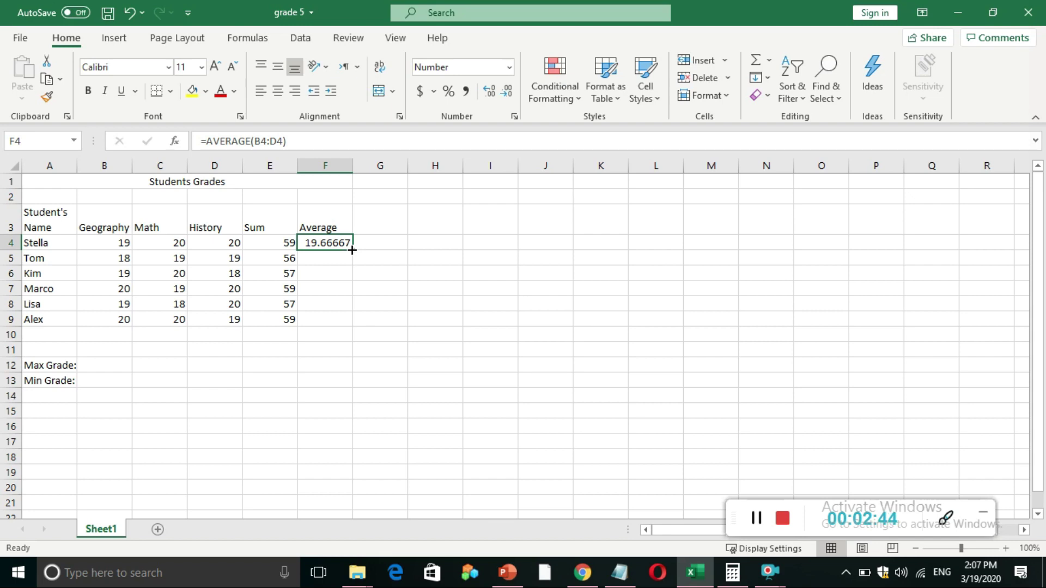
pyautogui.moveTo(352, 249); pyautogui.dragTo(347, 328)
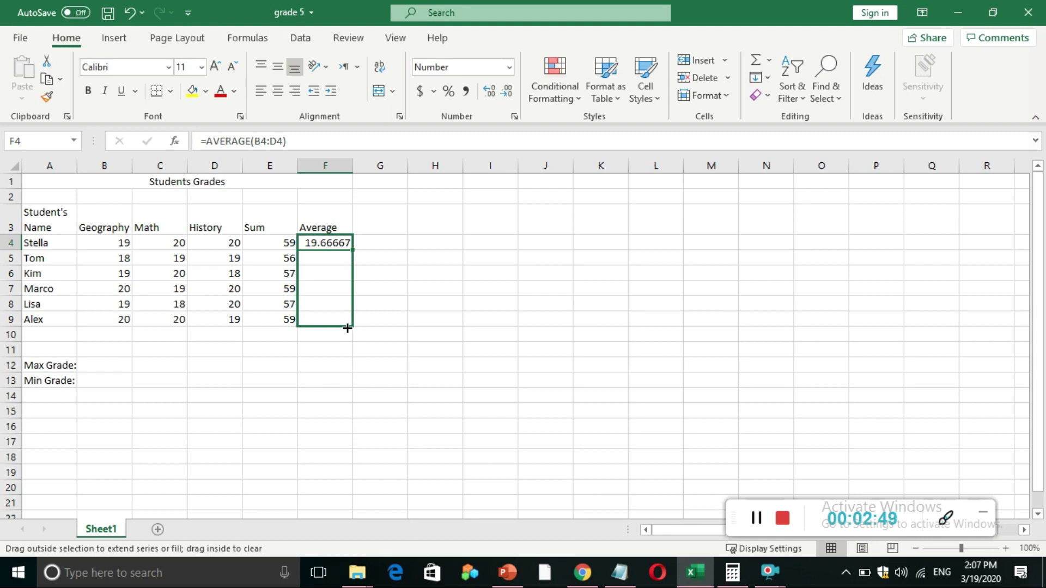
pyautogui.moveTo(348, 328); pyautogui.dragTo(349, 329)
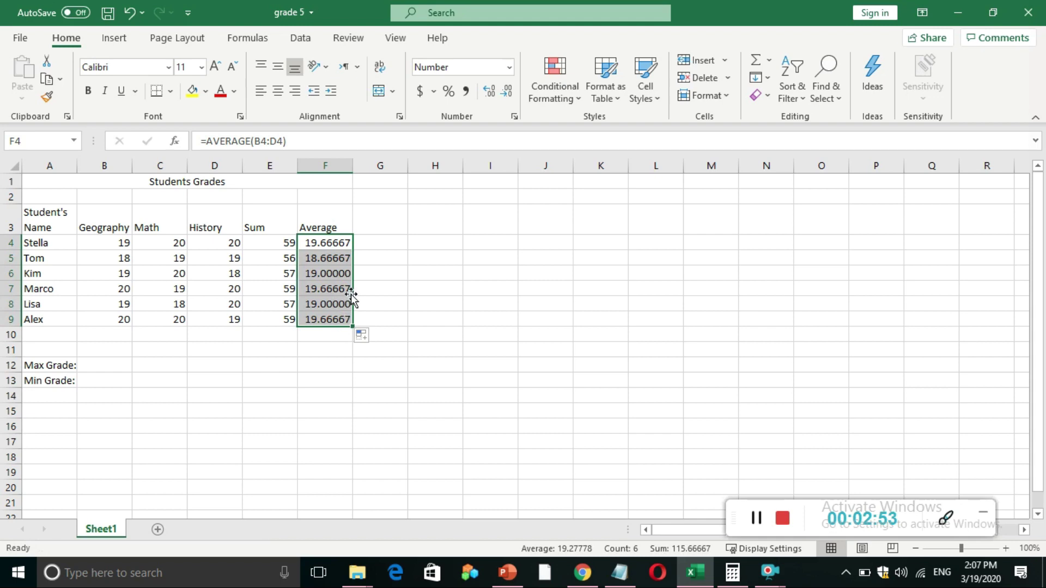
pyautogui.click(334, 347)
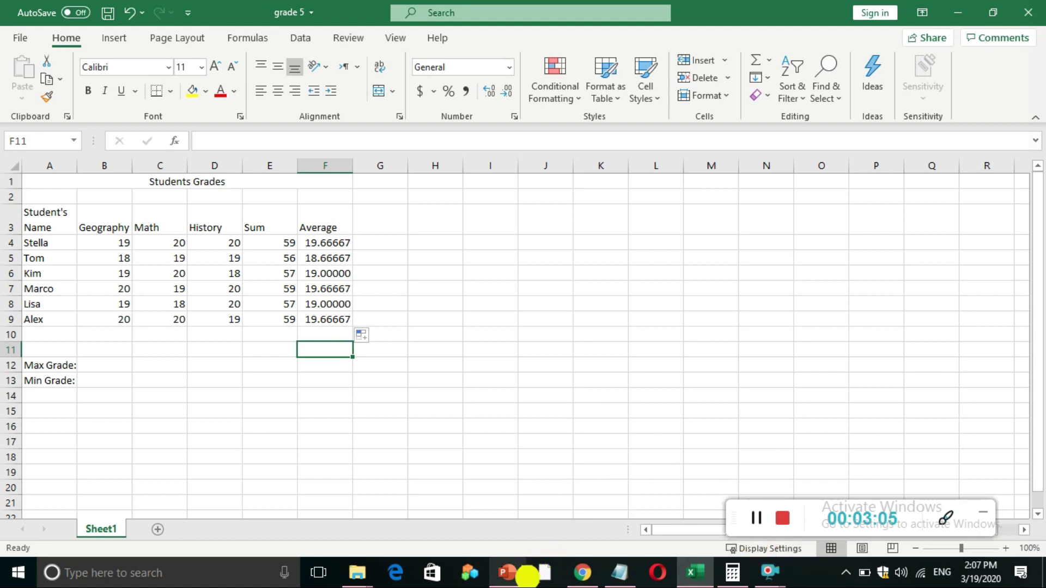
# Switch to PowerPoint, present the FORMAT DECIMALS slide as a slide show, and exit the show
pyautogui.click(510, 572)
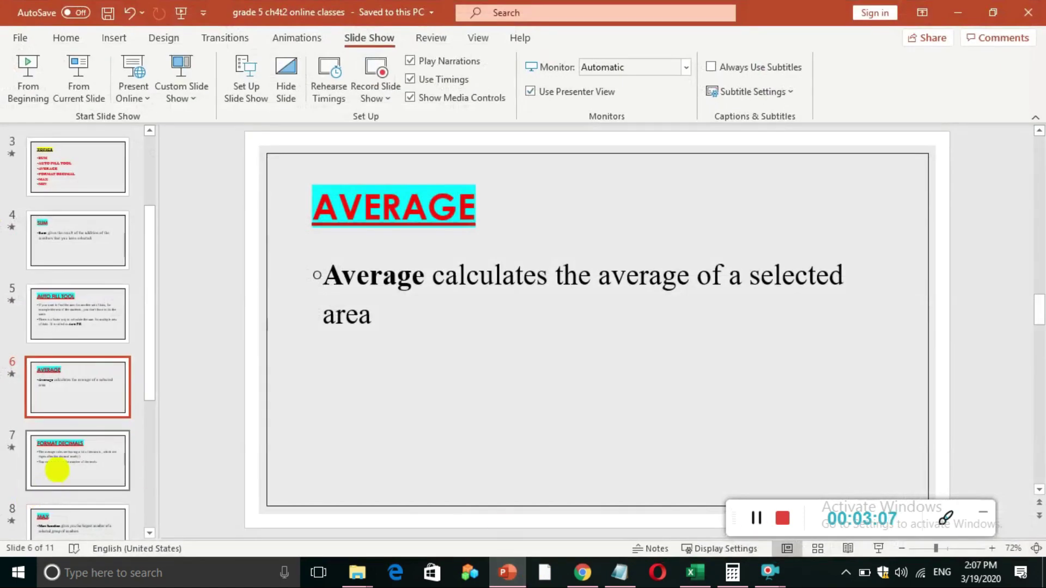
pyautogui.click(51, 467)
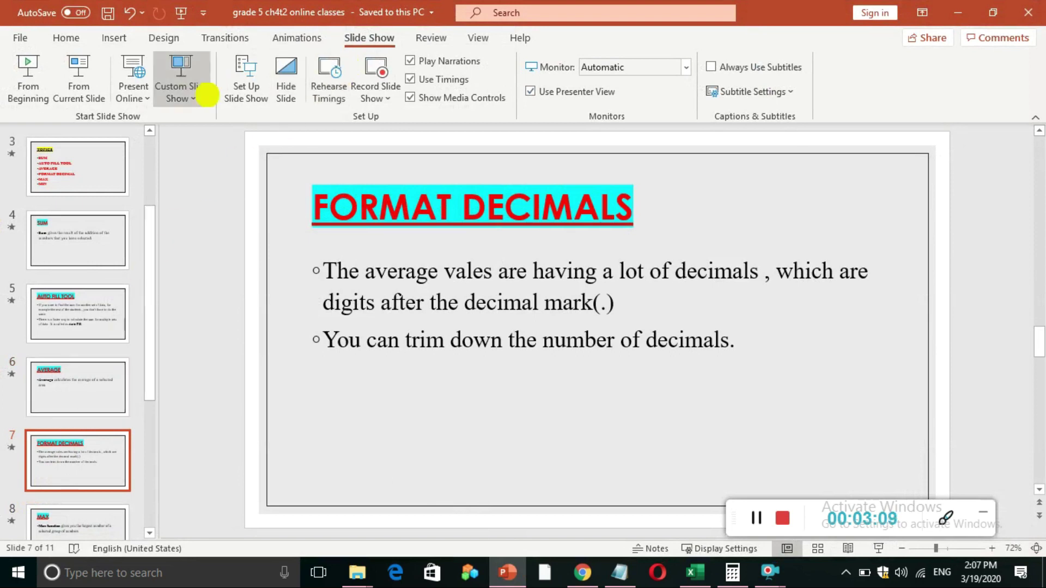
pyautogui.click(68, 87)
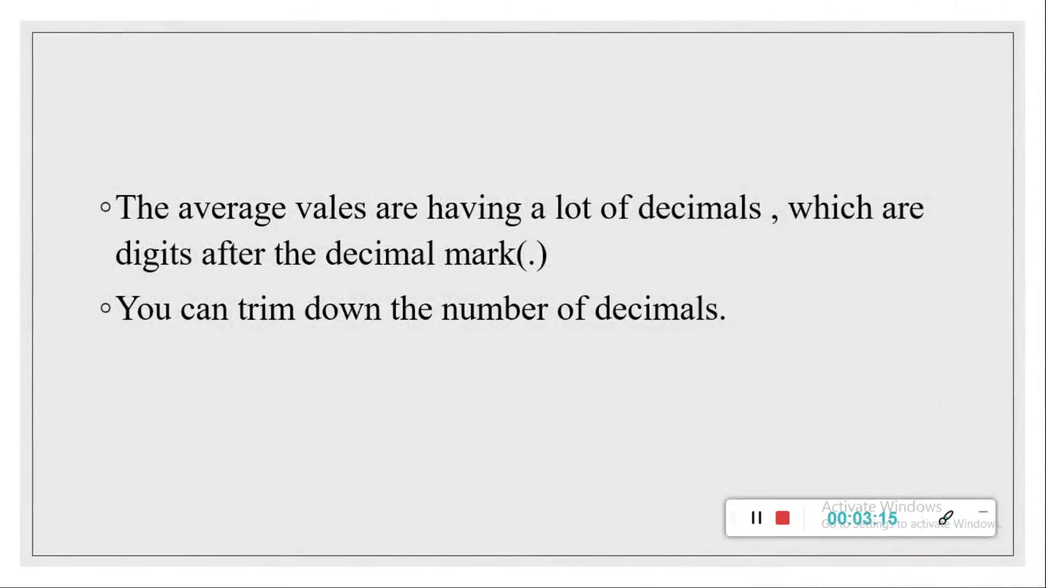
pyautogui.press('Right')
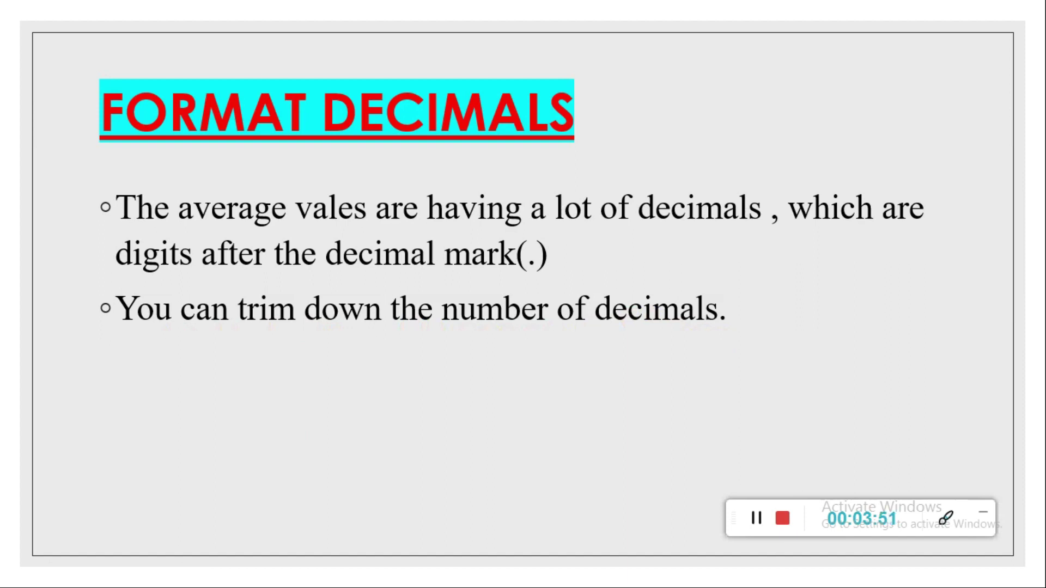
pyautogui.press('Escape')
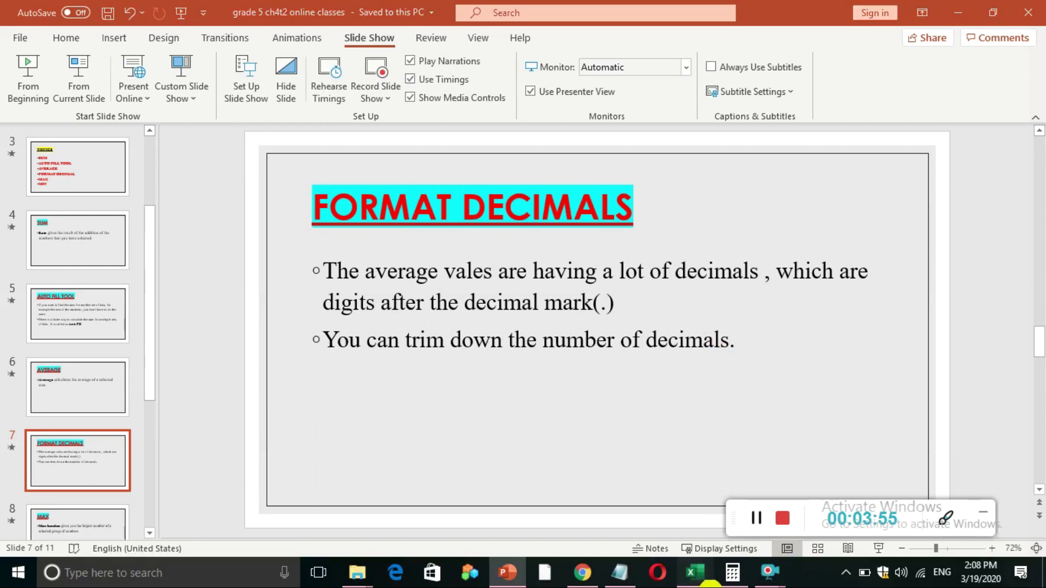
# Switch back to the grade 5 workbook in Excel and decrease the average in F4 to four decimal places
pyautogui.click(696, 572)
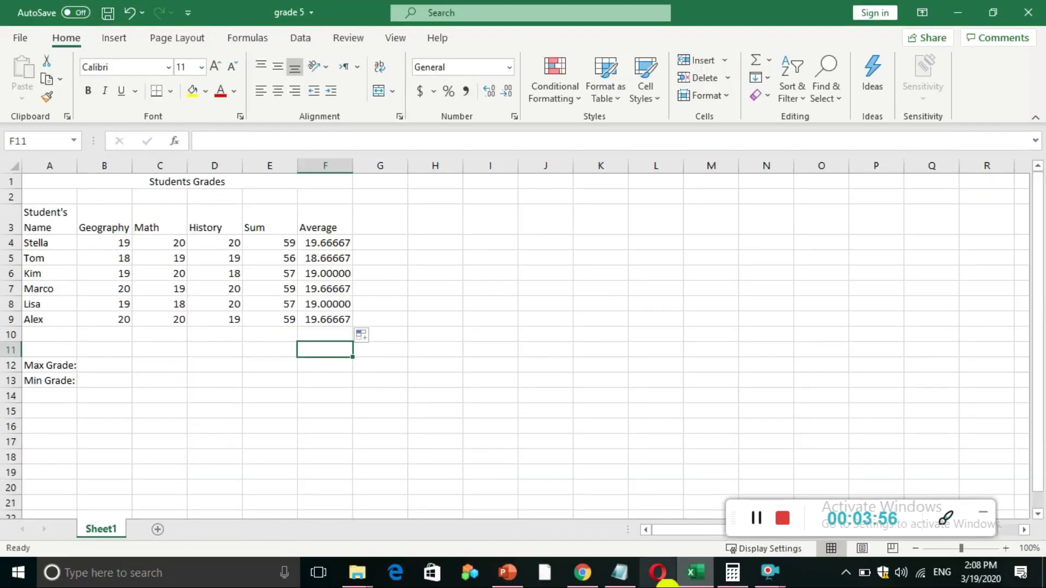
pyautogui.click(330, 243)
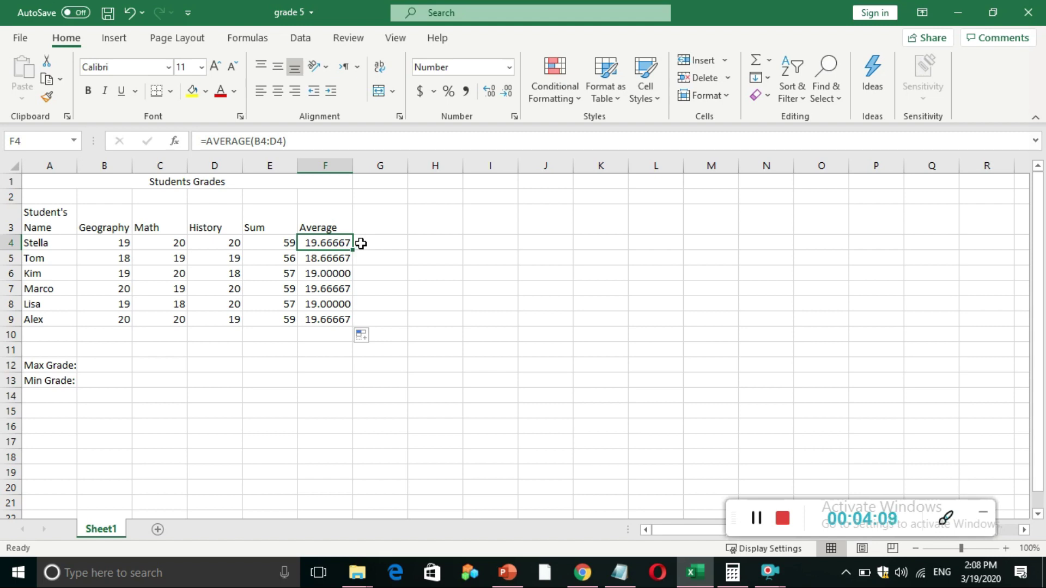
pyautogui.click(493, 97)
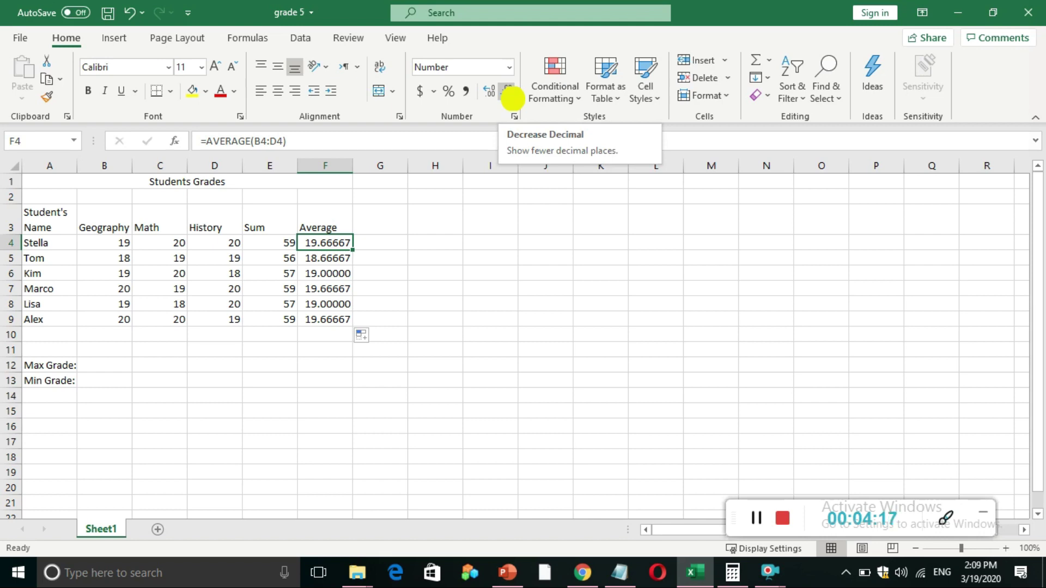
pyautogui.click(511, 101)
pyautogui.click(509, 102)
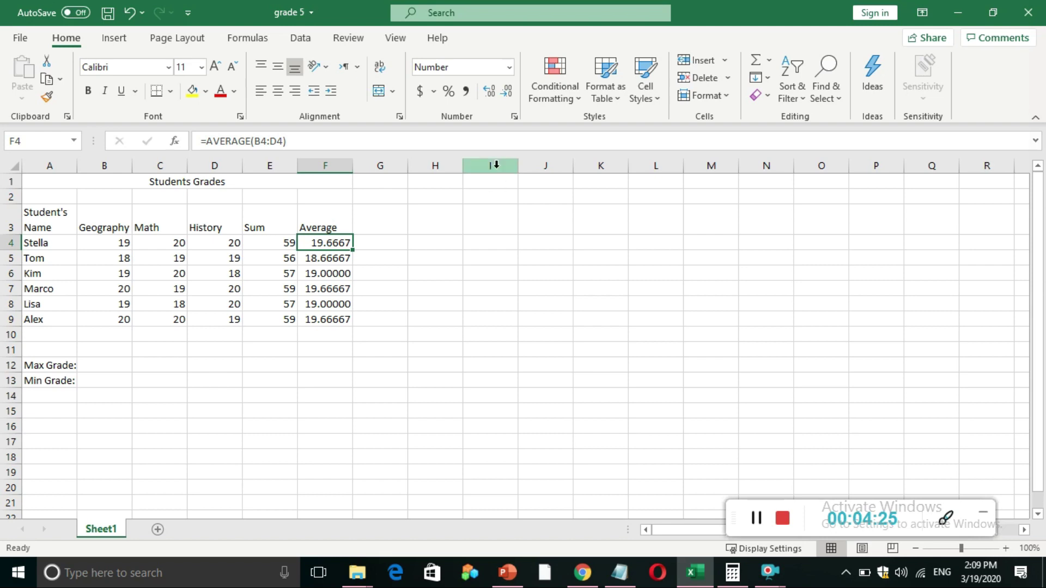
# Decrease the decimals of the average in F4 until it shows as a whole number
pyautogui.click(508, 97)
pyautogui.click(510, 98)
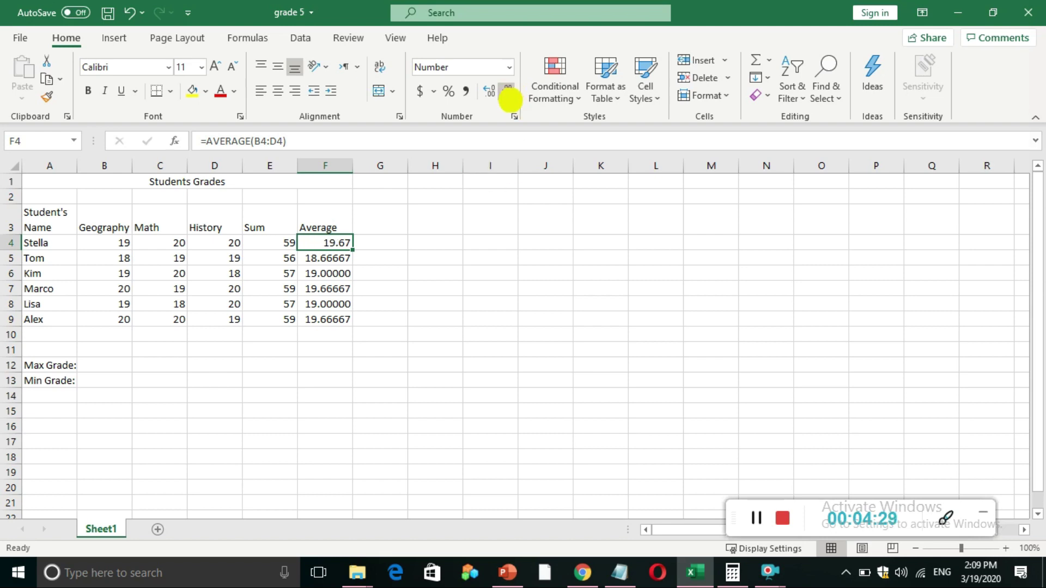
pyautogui.click(510, 98)
pyautogui.click(509, 99)
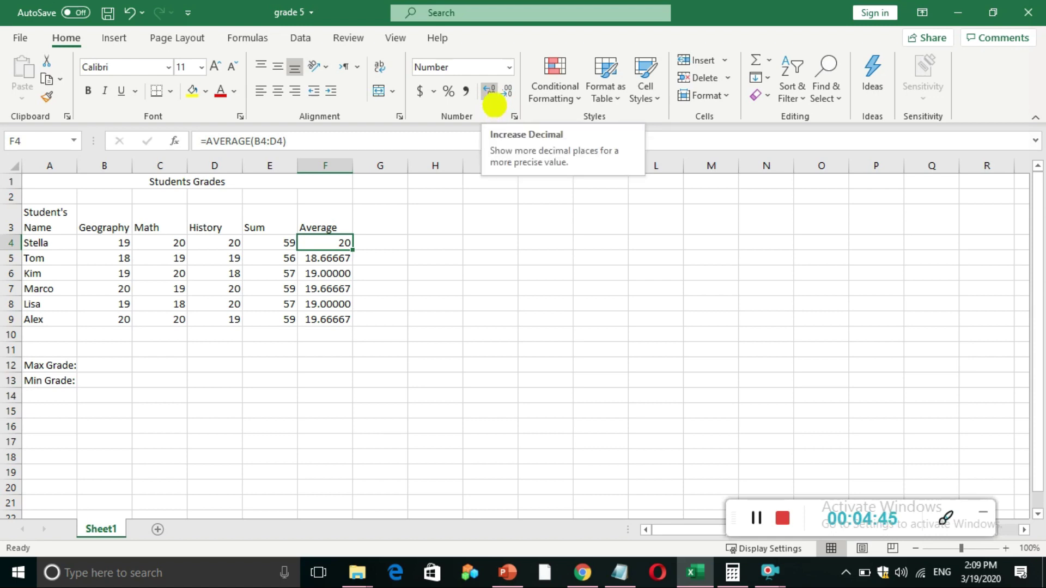
# Increase the decimals of the average in F4, and reduce them to one decimal place
pyautogui.click(492, 101)
pyautogui.click(492, 100)
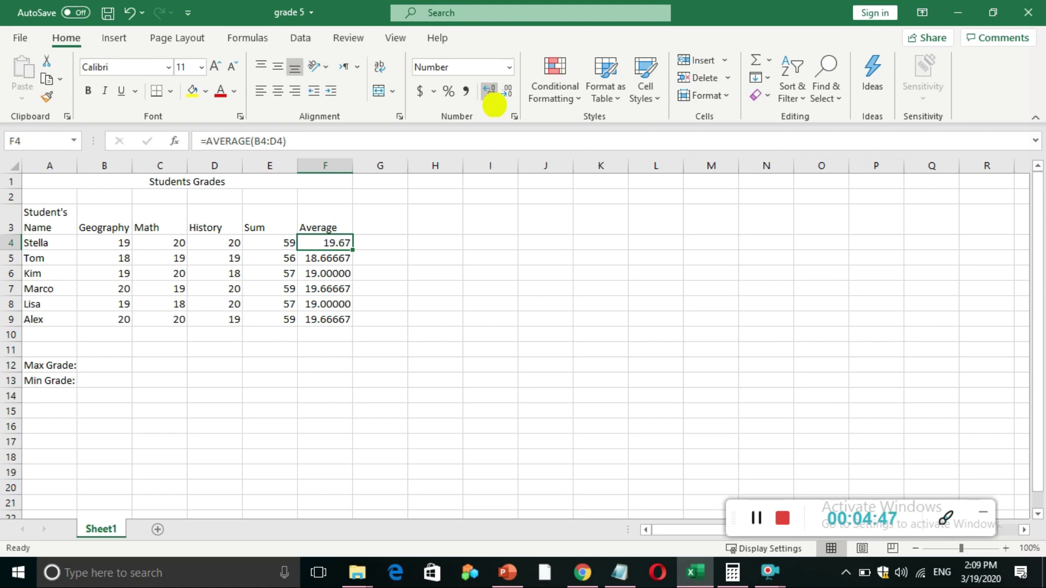
pyautogui.click(492, 100)
pyautogui.click(492, 101)
pyautogui.click(494, 102)
pyautogui.click(508, 94)
pyautogui.click(507, 94)
pyautogui.click(508, 93)
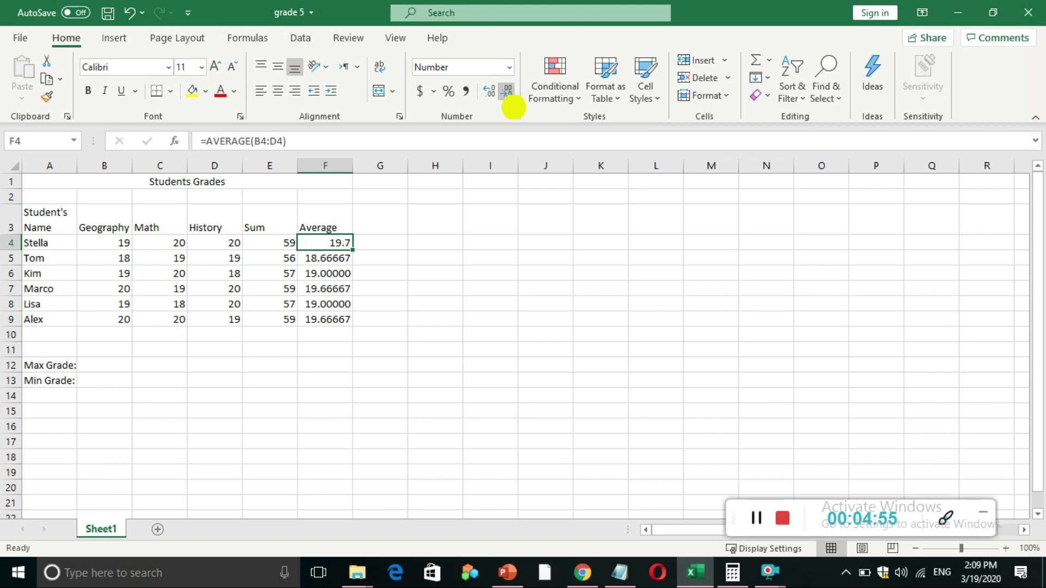
# Decrease the second student's average in F5 to one decimal place
pyautogui.click(344, 258)
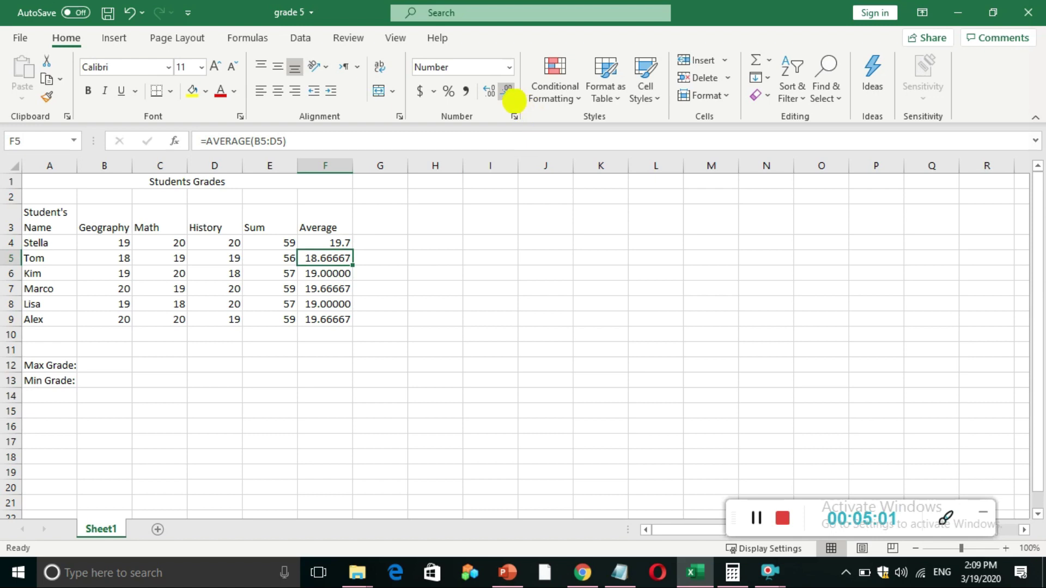
pyautogui.click(508, 93)
pyautogui.click(512, 98)
pyautogui.click(512, 98)
pyautogui.click(512, 98)
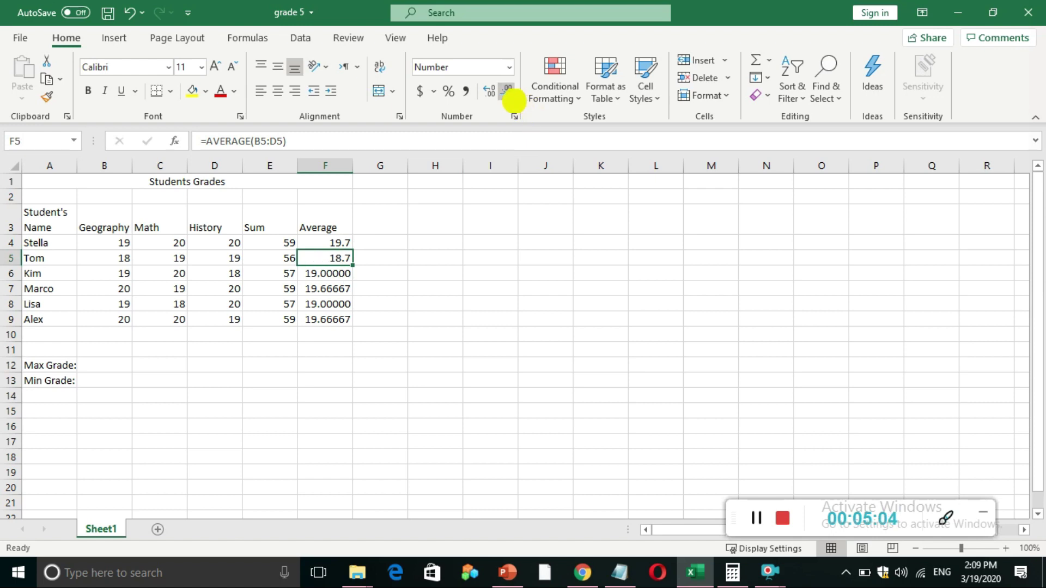
# Decrease the third student's average in F6 to one decimal place
pyautogui.click(322, 274)
pyautogui.click(508, 92)
pyautogui.click(509, 94)
pyautogui.click(511, 97)
pyautogui.click(512, 97)
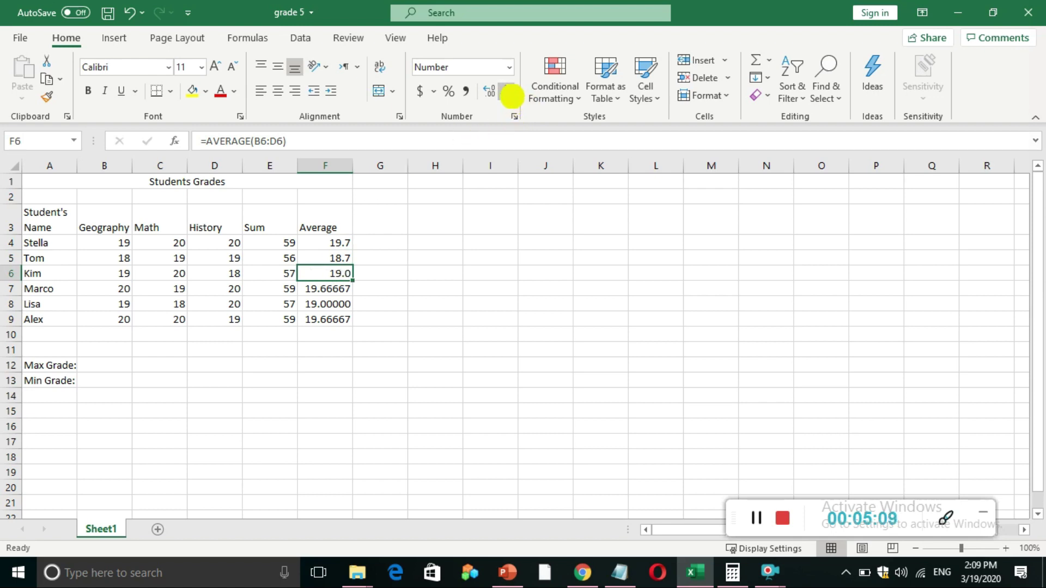
# Decrease the fourth student's average in F7 to one decimal place
pyautogui.click(322, 288)
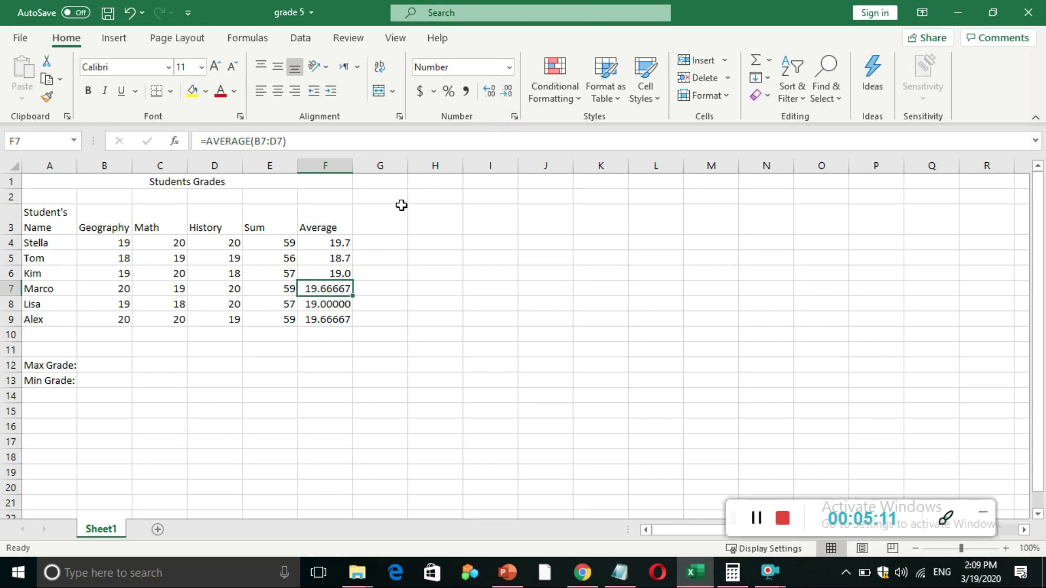
pyautogui.click(509, 95)
pyautogui.click(510, 97)
pyautogui.click(510, 97)
# Decrease the fifth student's average in F8 to one decimal place
pyautogui.click(328, 308)
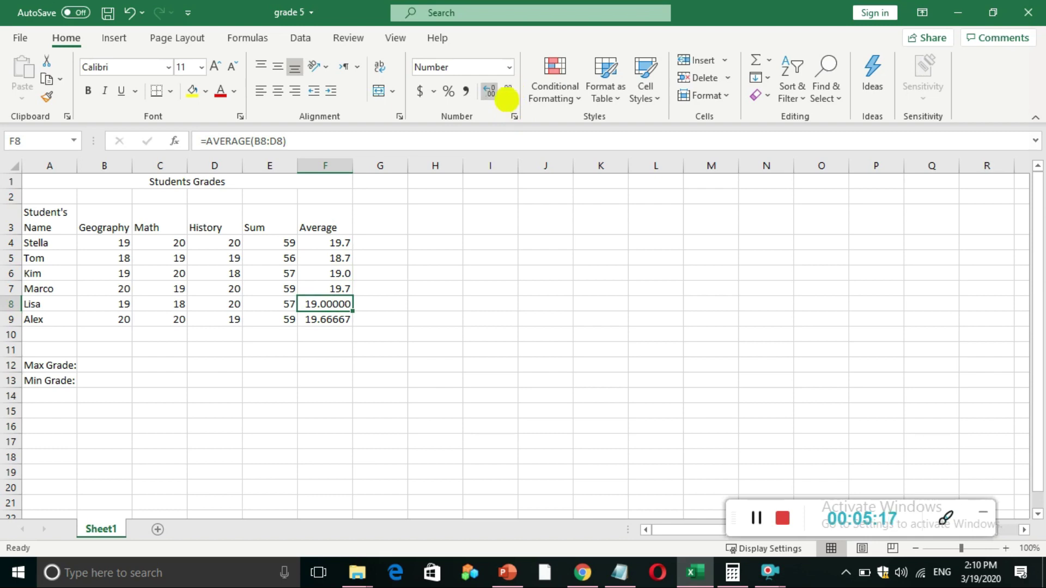
pyautogui.click(513, 94)
pyautogui.click(512, 94)
pyautogui.click(512, 94)
pyautogui.click(512, 94)
# Decrease the last student's average in F9 to one decimal place
pyautogui.click(343, 320)
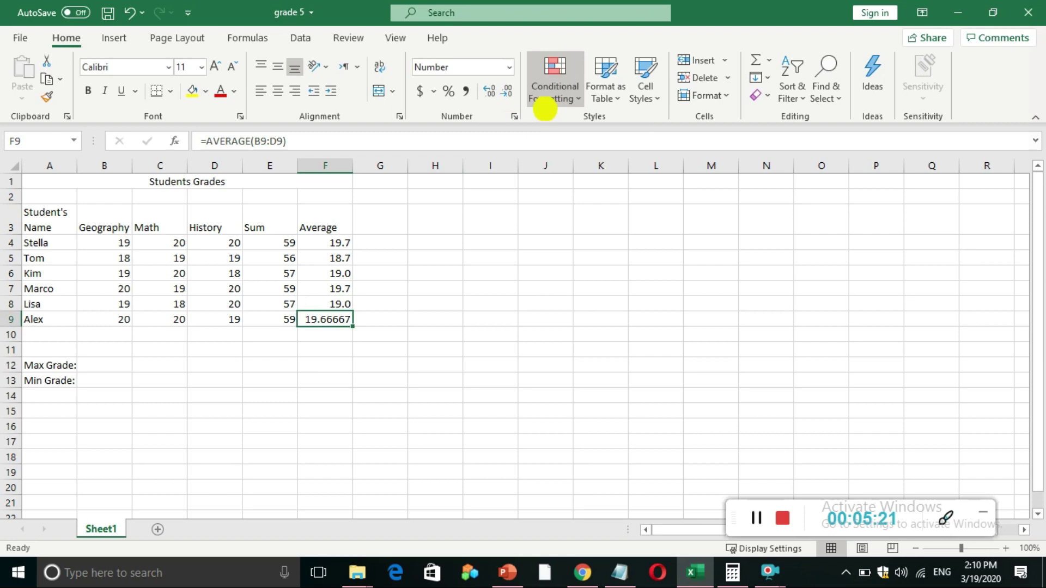
pyautogui.click(510, 93)
pyautogui.click(510, 92)
pyautogui.click(510, 96)
pyautogui.click(510, 96)
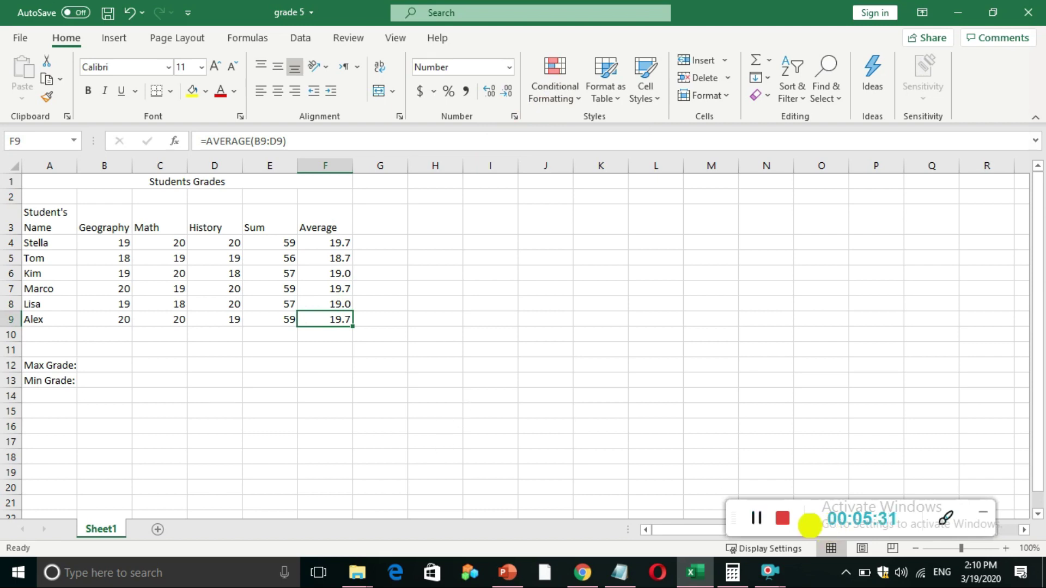
pyautogui.click(783, 519)
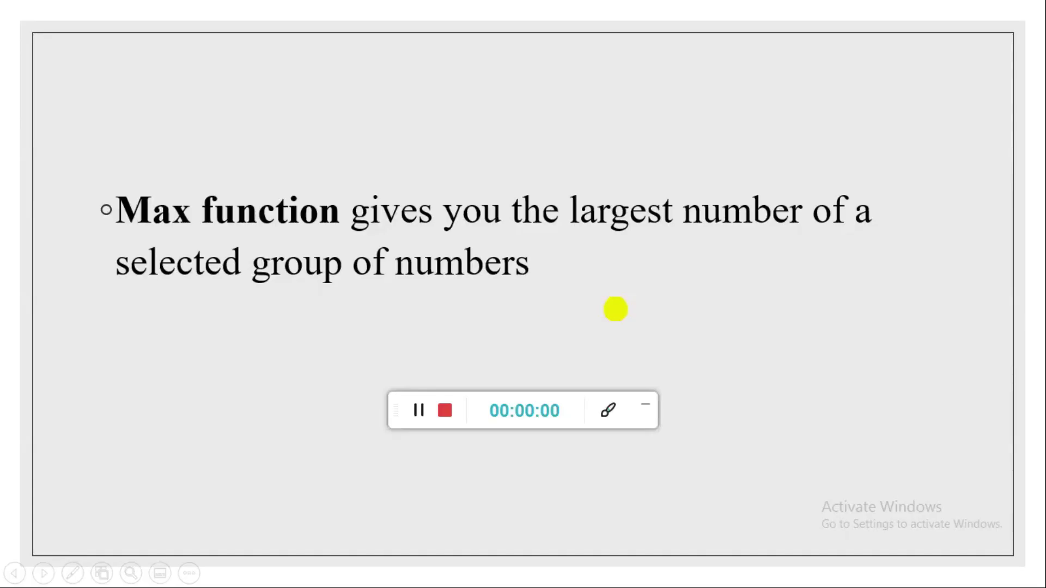
# In the PowerPoint slide show, reveal the title of the Max function slide and exit the show
pyautogui.click(616, 309)
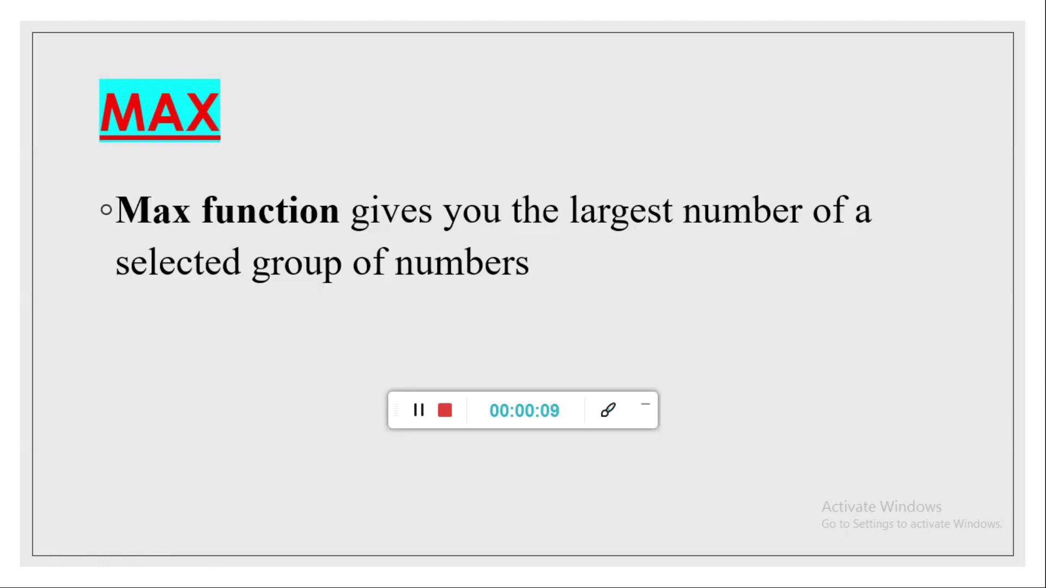
pyautogui.press('Escape')
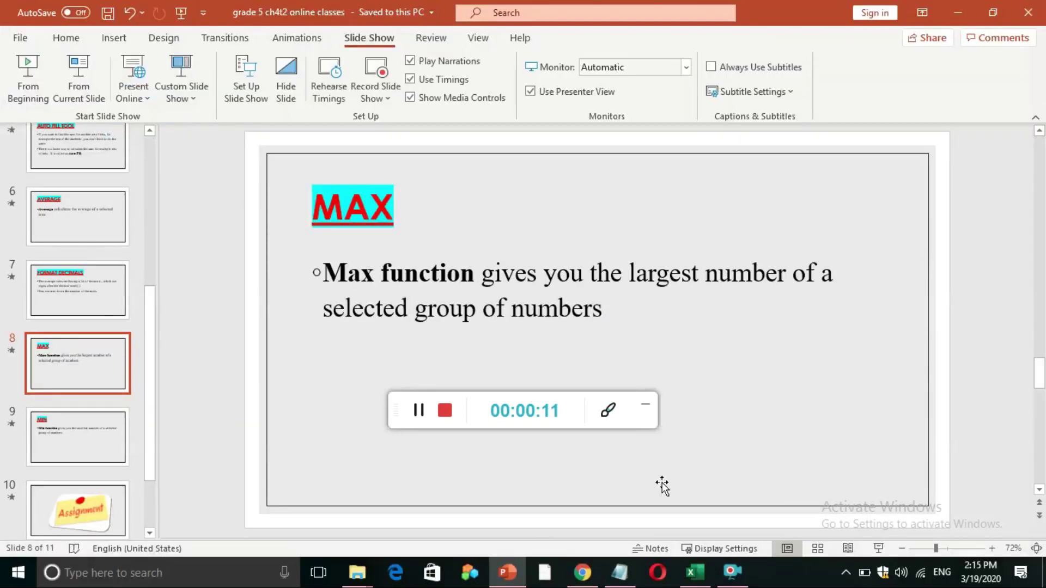
# Switch to the untitled Notepad list of numbers and go through it line by line from the first number, 10
pyautogui.click(621, 573)
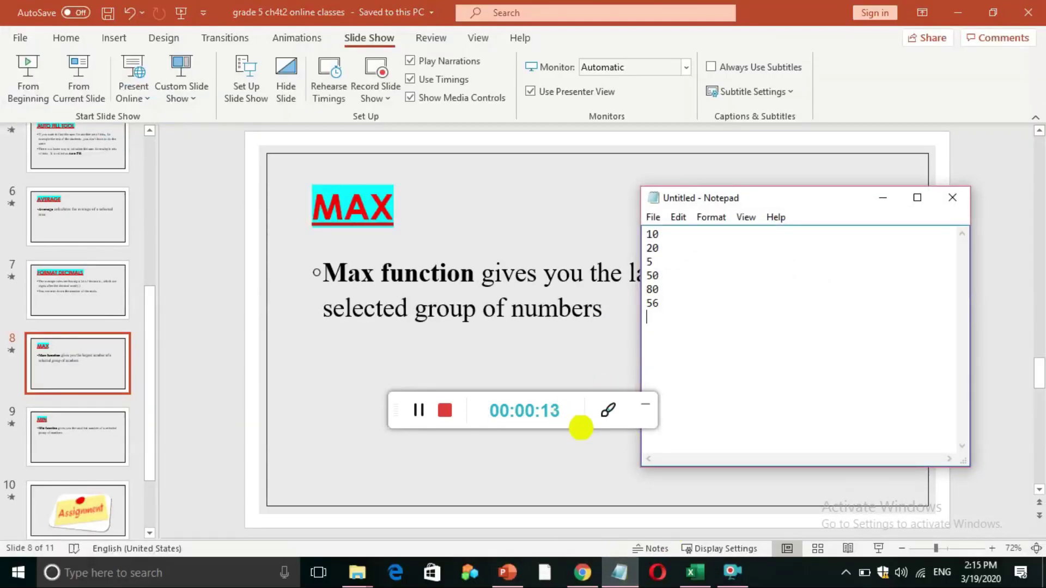
pyautogui.moveTo(636, 413); pyautogui.dragTo(890, 513)
pyautogui.click(662, 240)
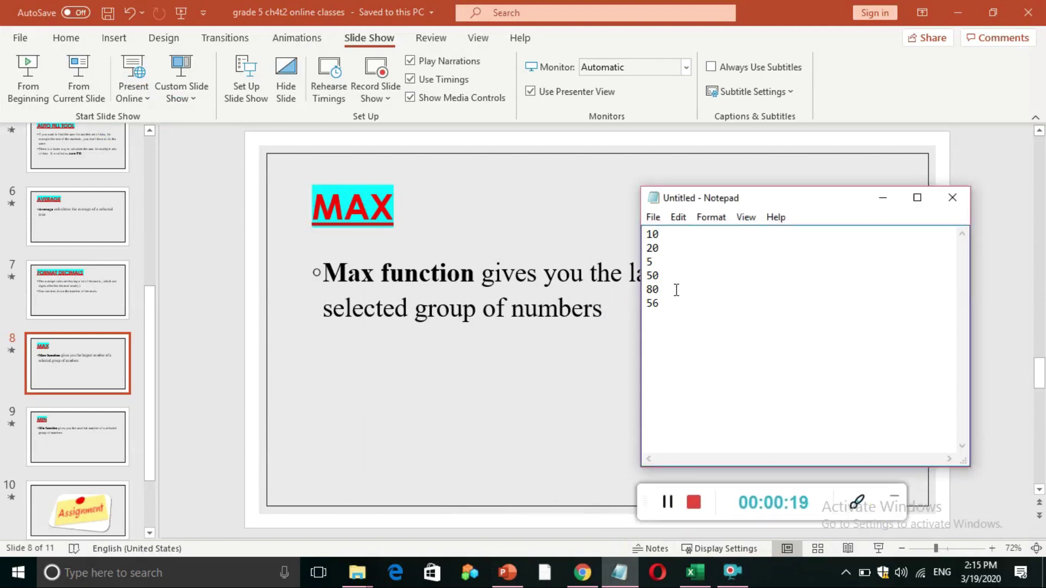
pyautogui.press('Down')
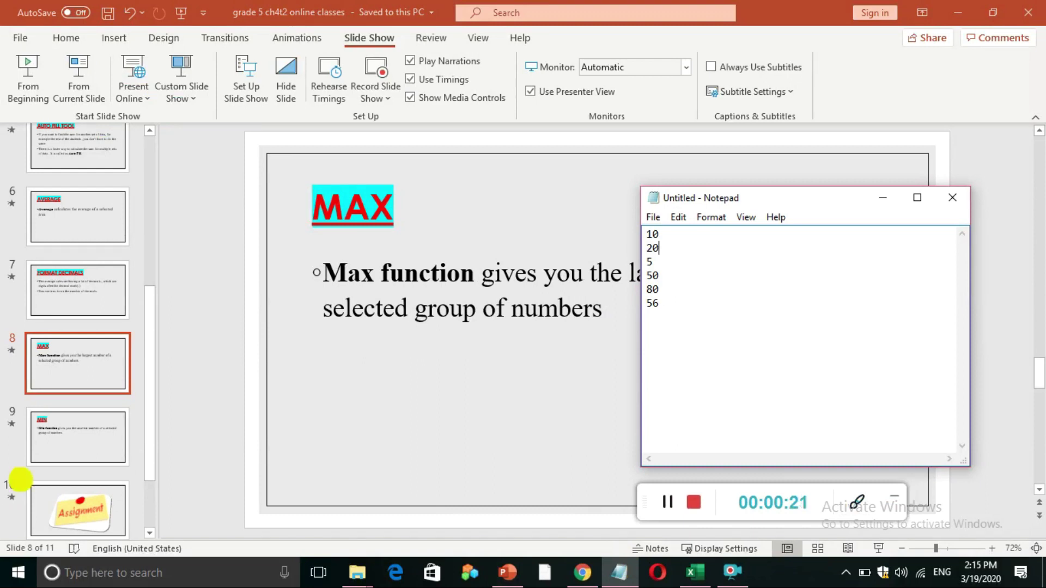